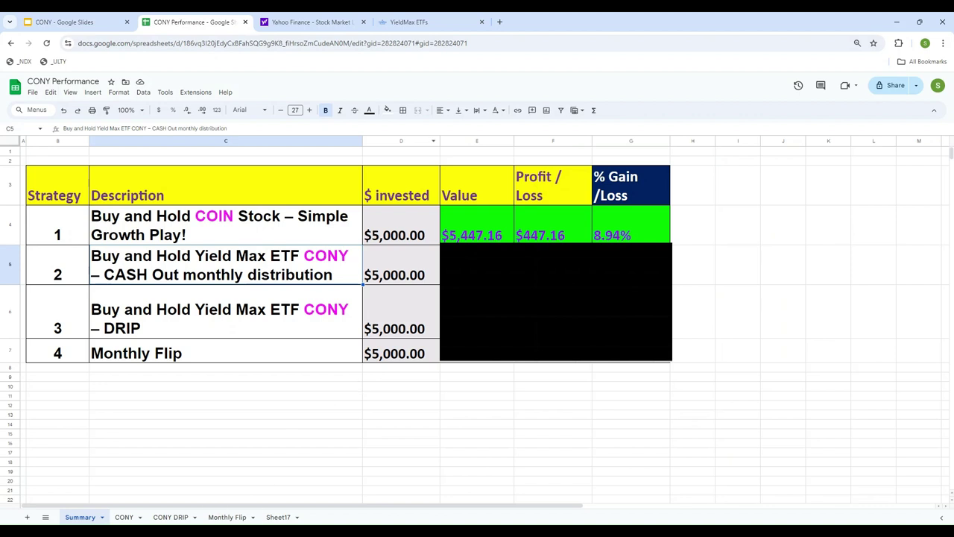
Step: Show the presentation slide listing the four investment strategies and return to the CONY sheet
click(124, 517)
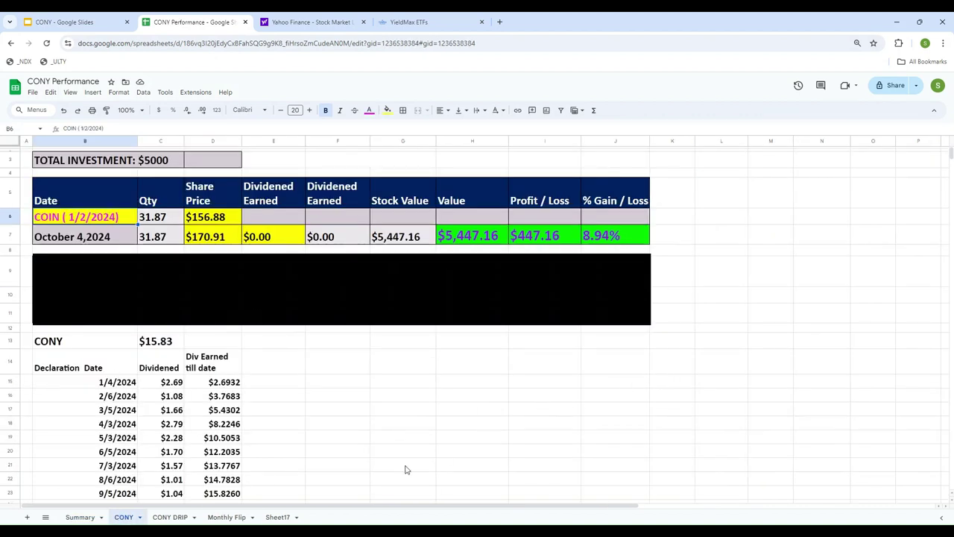
click(79, 517)
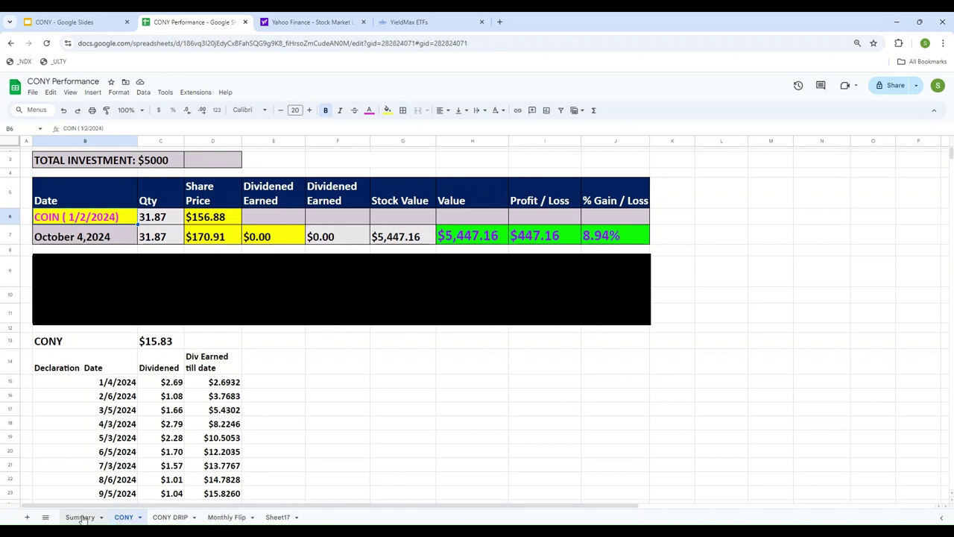
click(124, 517)
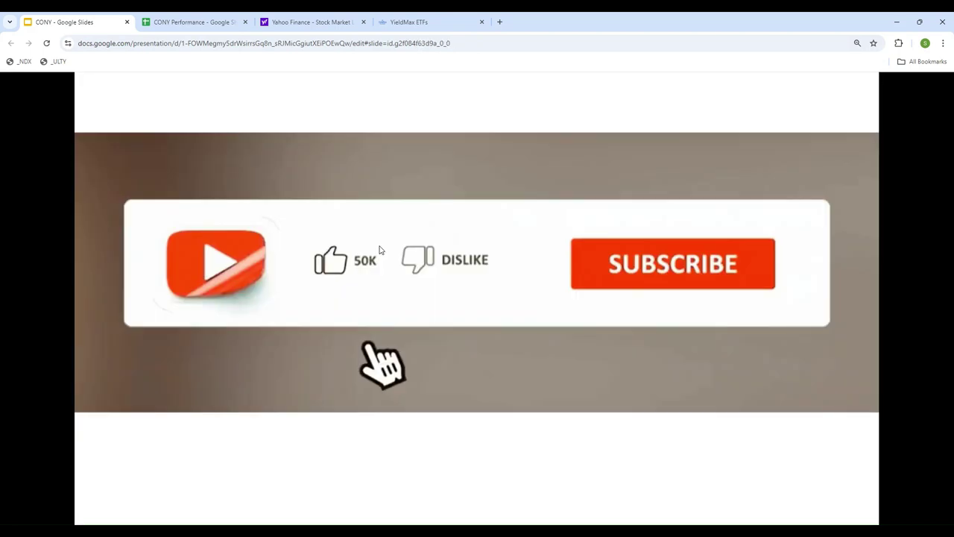
key(Right)
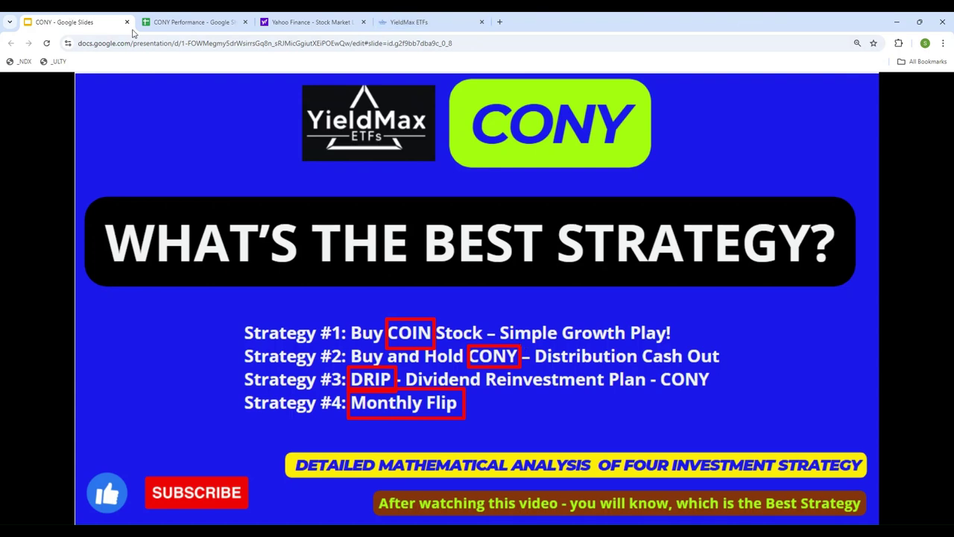
click(177, 25)
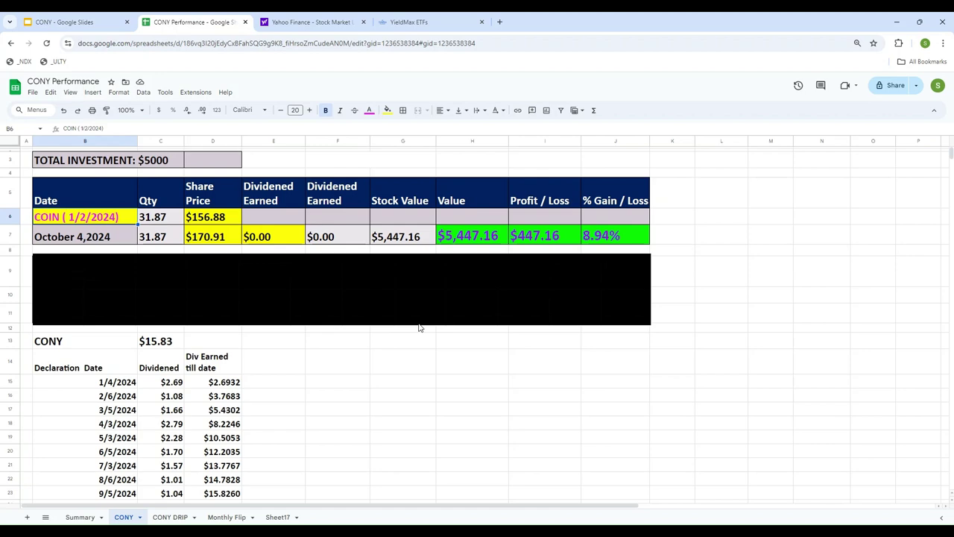
Step: Switch to Yahoo Finance and open the quote page for Coinbase Global, Inc. (COIN)
click(302, 22)
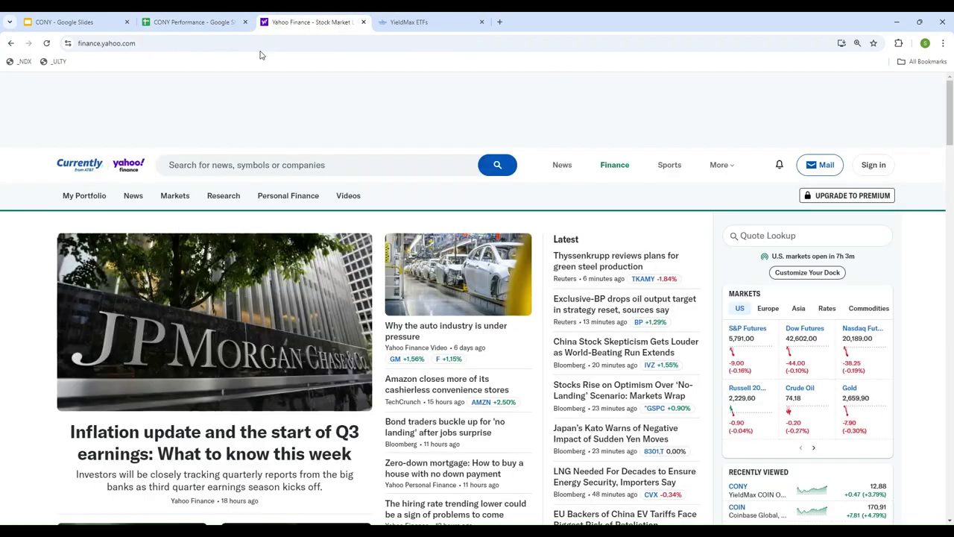
click(755, 236)
text(C)
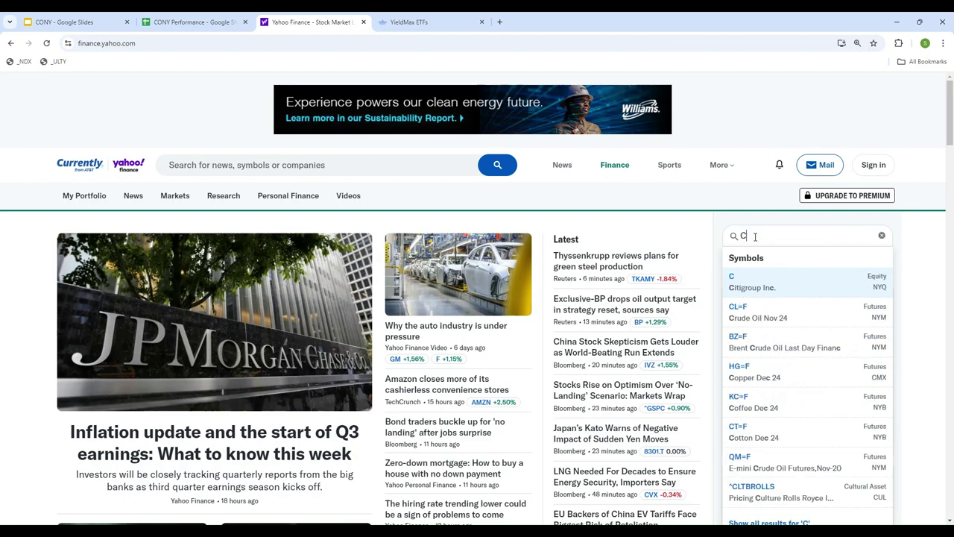
text(OIN)
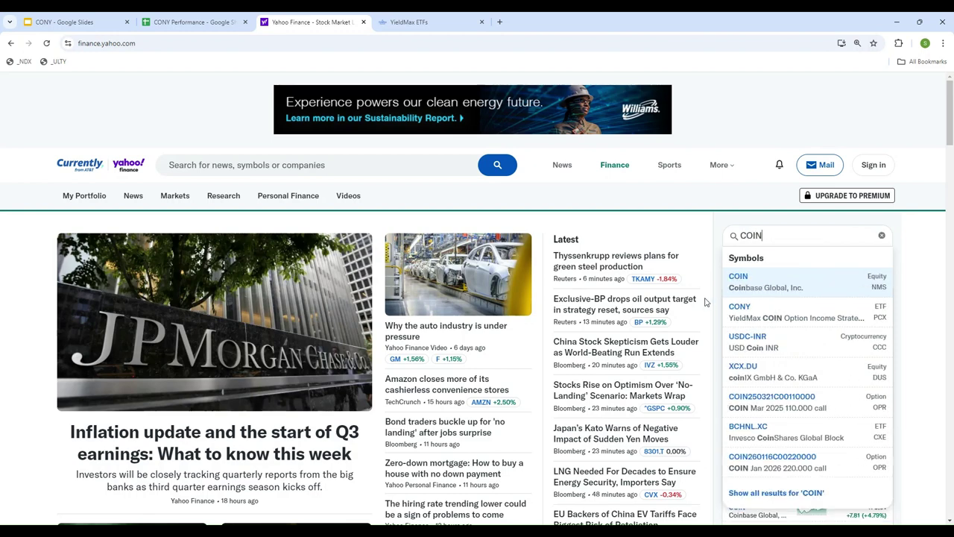
click(739, 291)
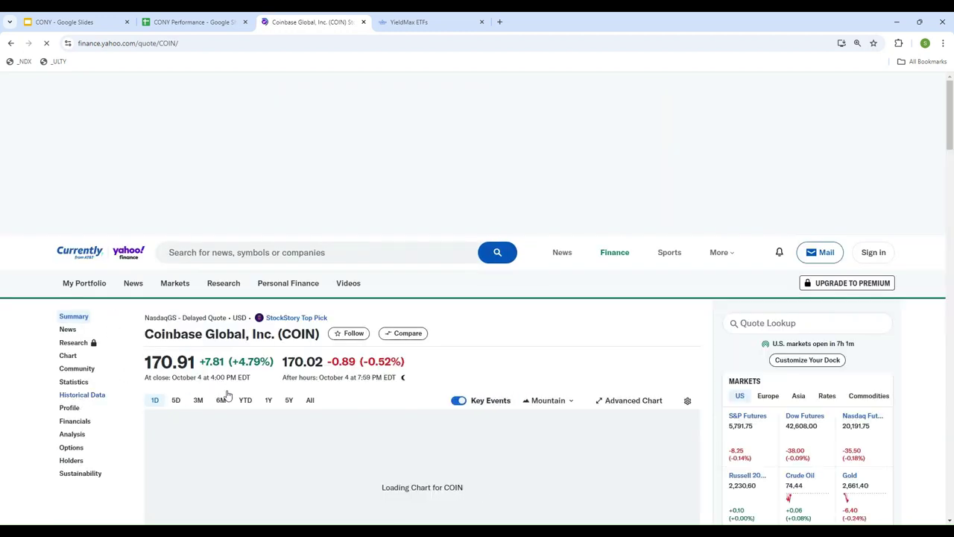
Step: Open COIN's historical prices and find the closing price for Jan 2, 2024
click(79, 396)
scroll(402, 355, down, 15)
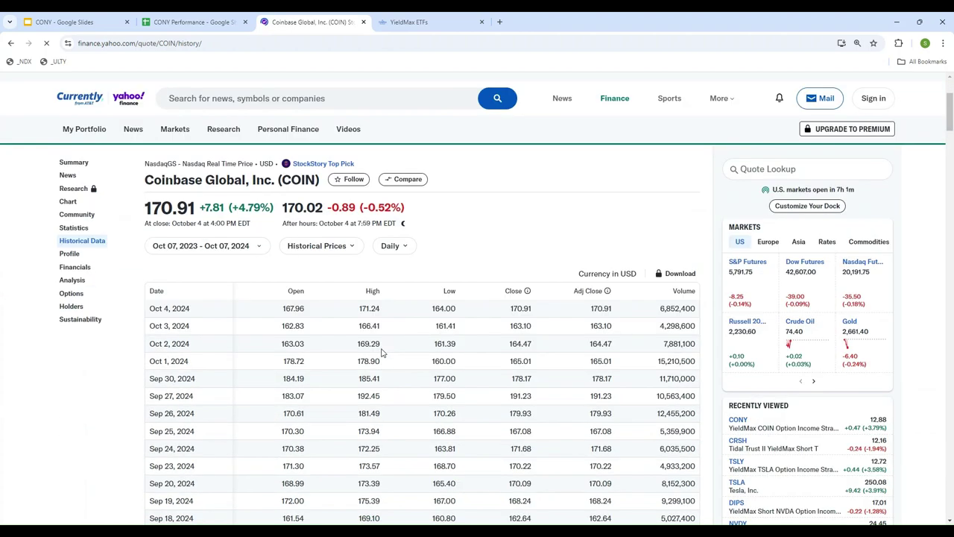
scroll(388, 359, down, 20)
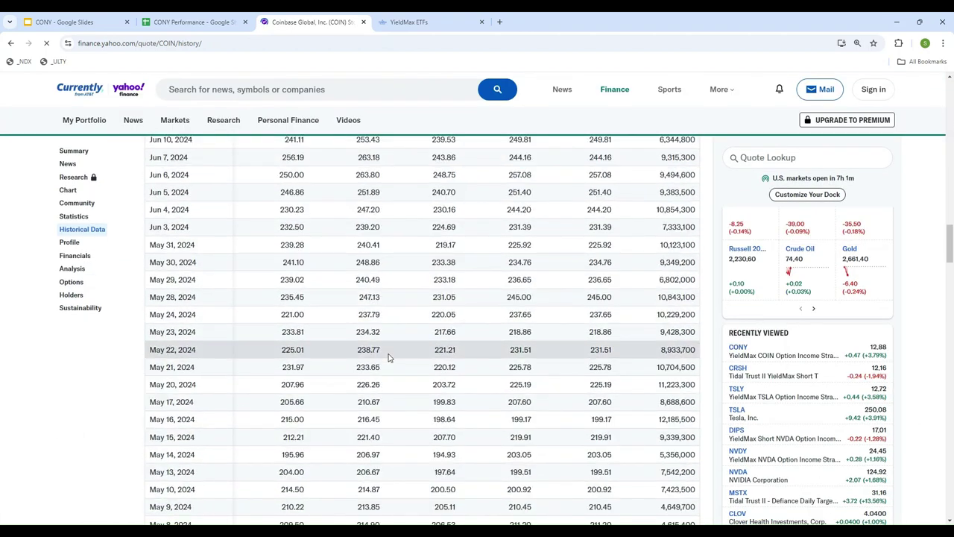
scroll(396, 362, down, 5)
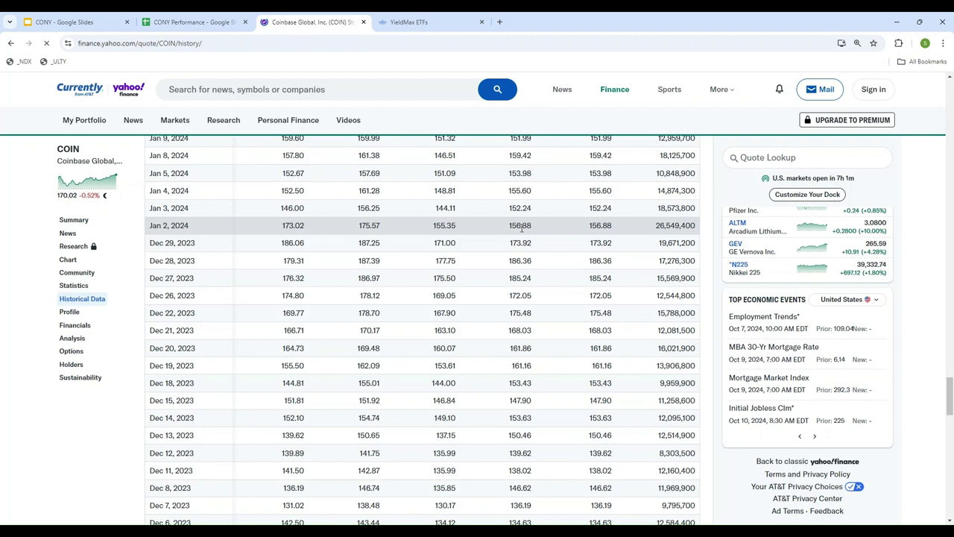
Step: In the CONY Performance spreadsheet, calculate the COIN quantity in C6 with the formula =5000/D6
click(204, 24)
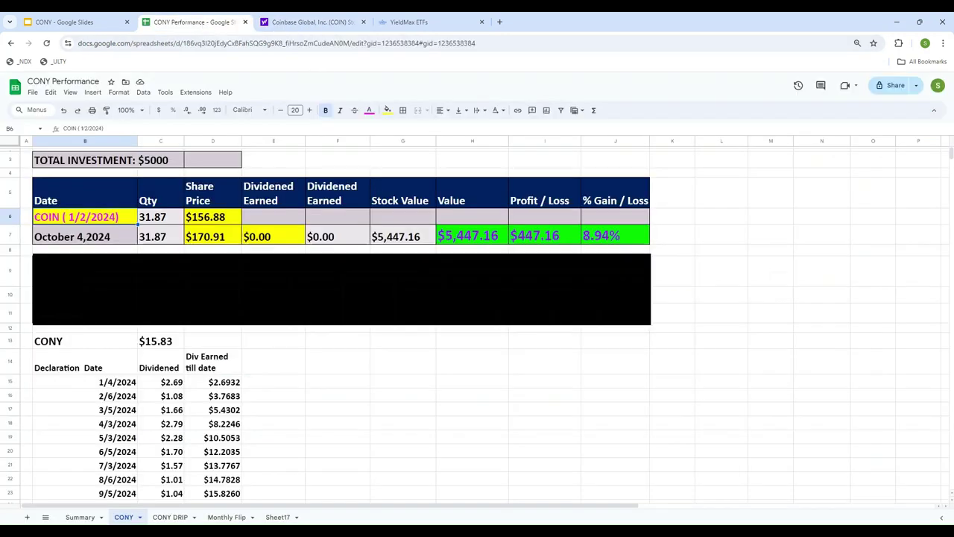
click(200, 221)
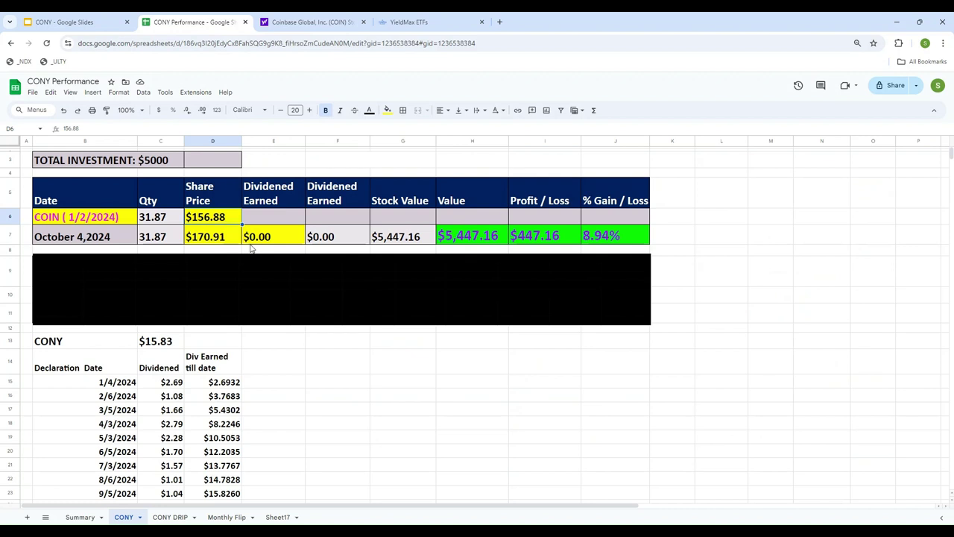
key(Left)
text(=)
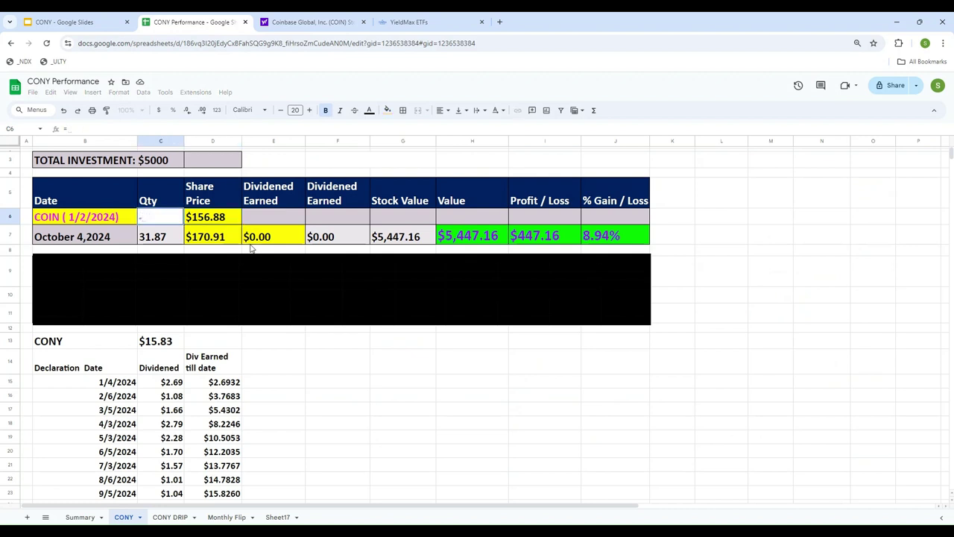
text(5000/)
key(Right)
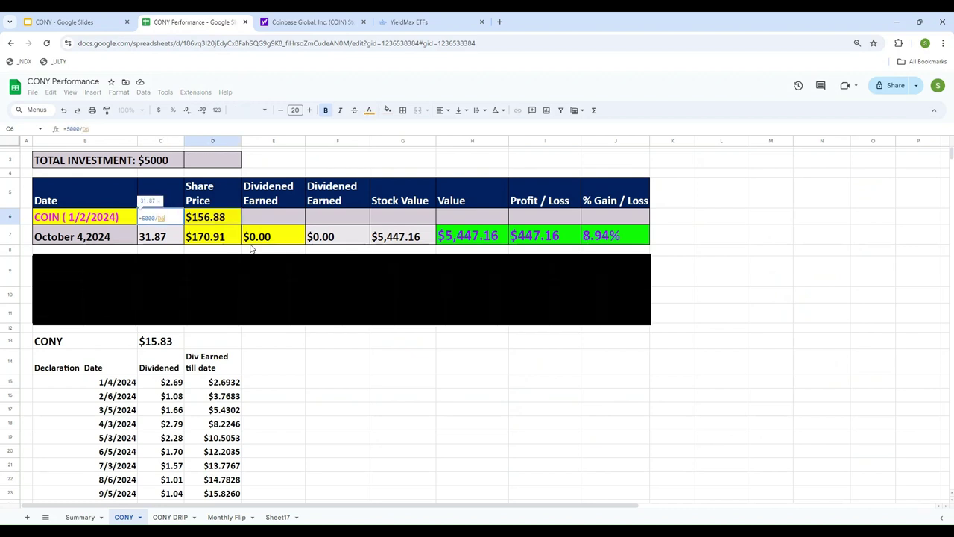
key(Return)
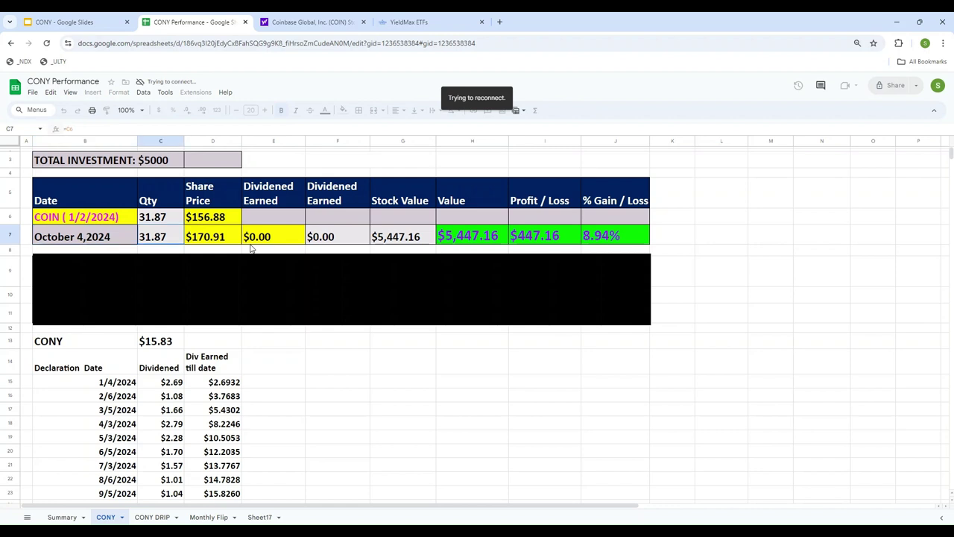
Step: Review the COIN purchase row and clear the October 4, 2024 share price in D7
key(Up)
key(Right)
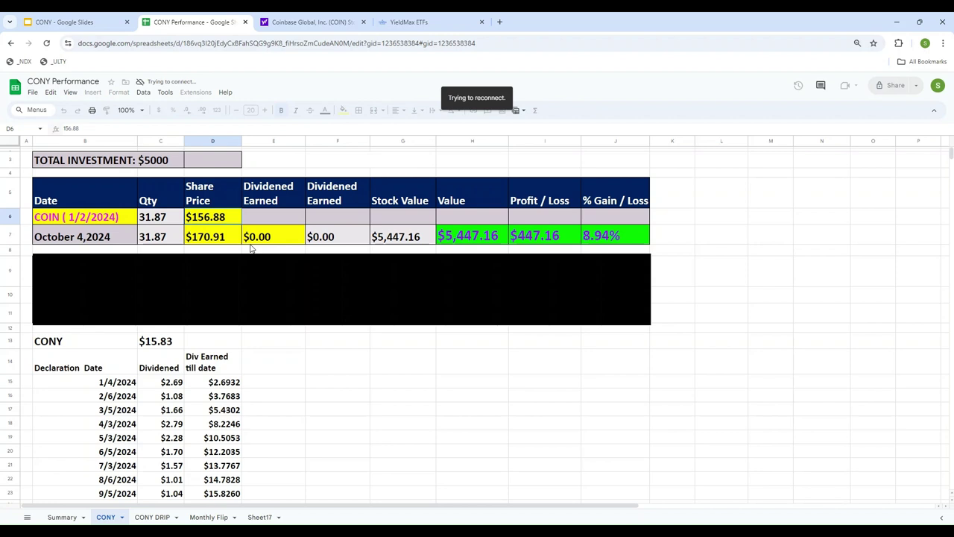
key(Left)
key(Left)
key(Down)
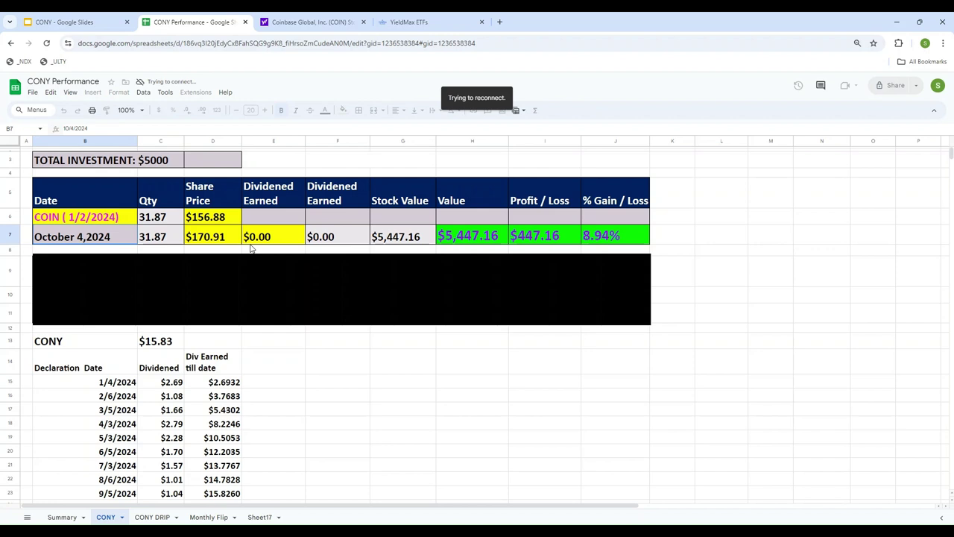
key(Right)
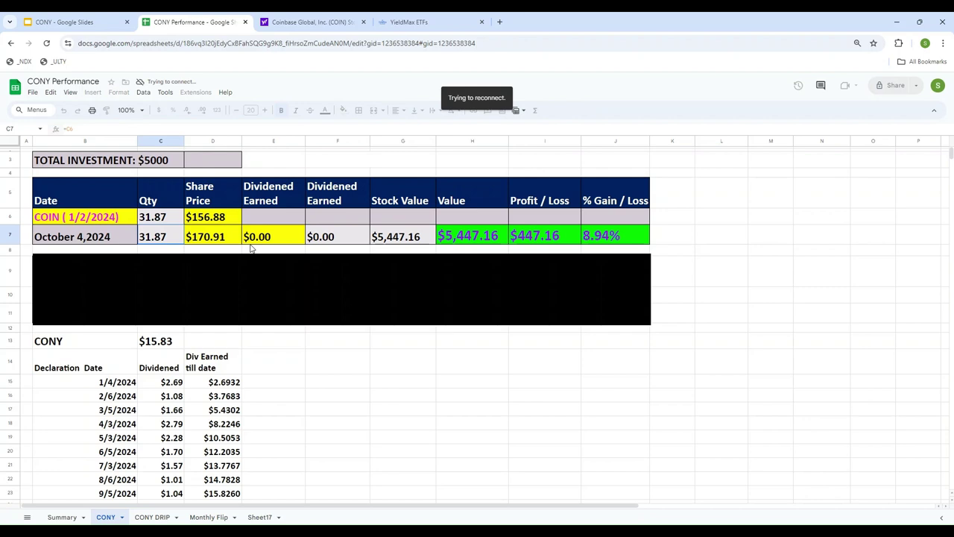
key(Right)
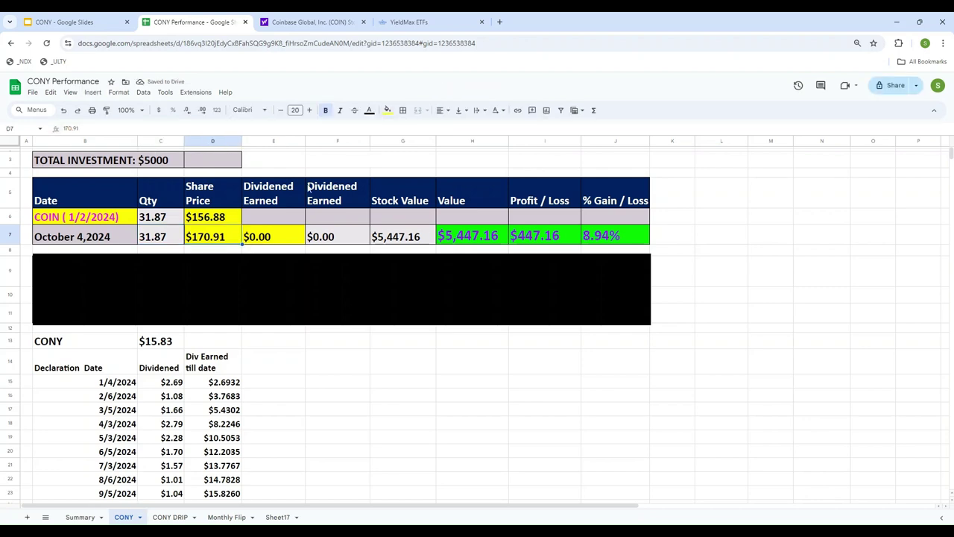
key(Delete)
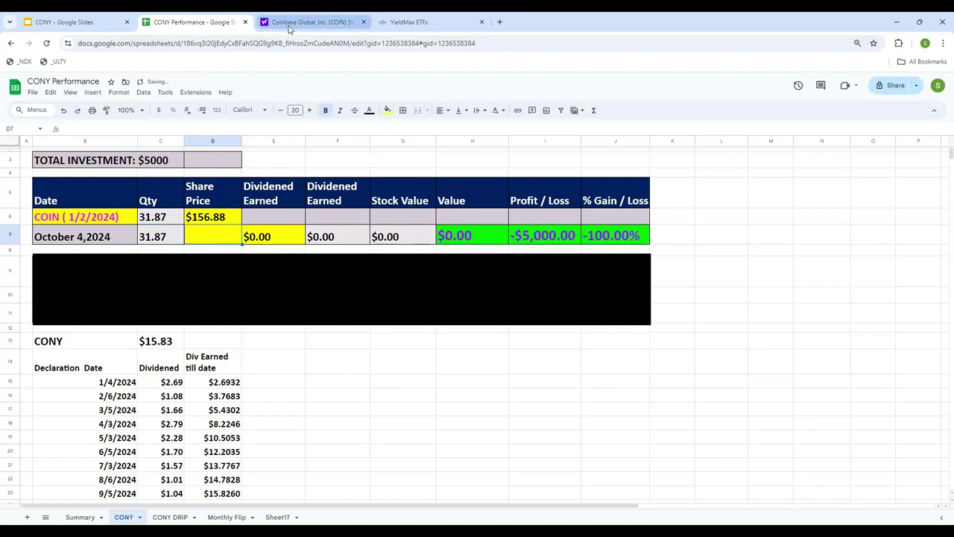
Step: Look up COIN's October 4 closing price on Yahoo Finance and enter 170.91 as the share price in D7
click(312, 21)
scroll(373, 310, up, 5)
scroll(403, 313, up, 20)
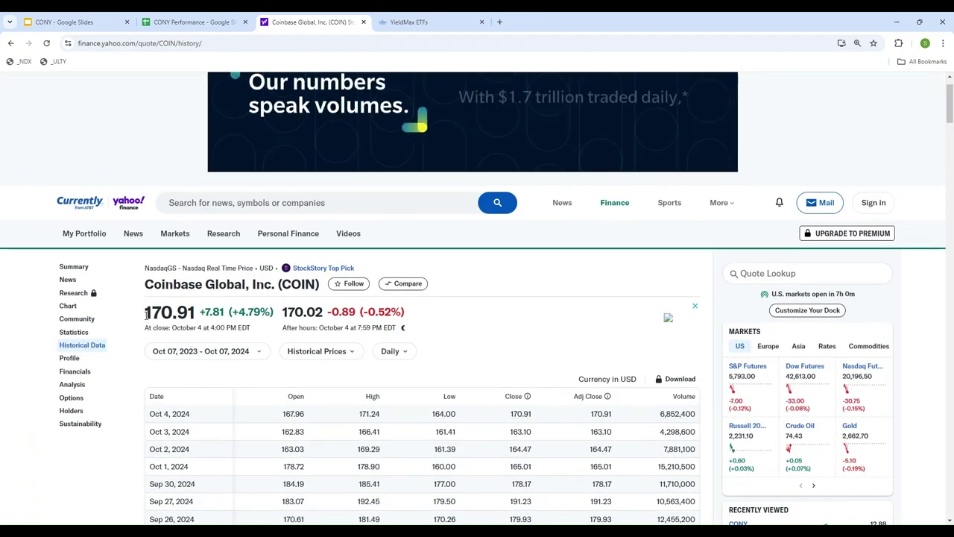
click(192, 22)
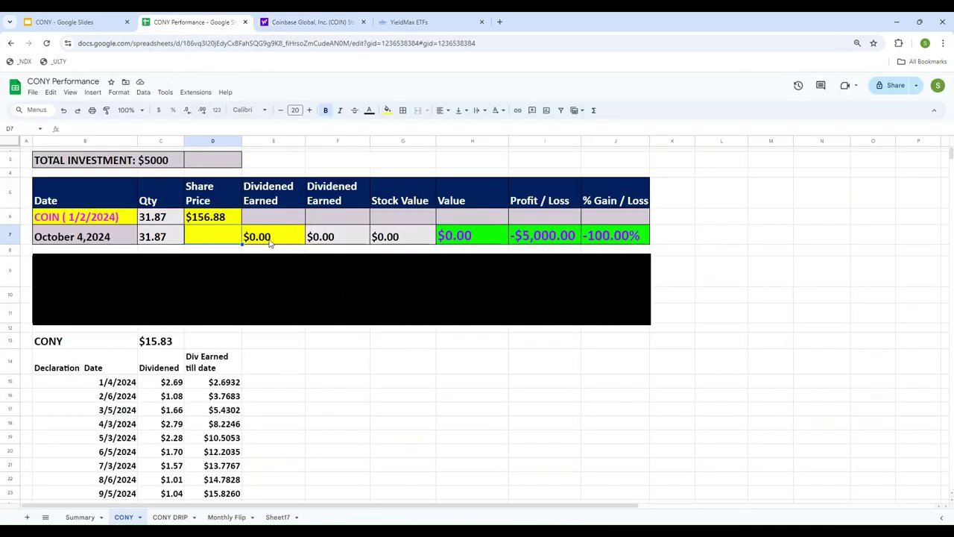
text(170)
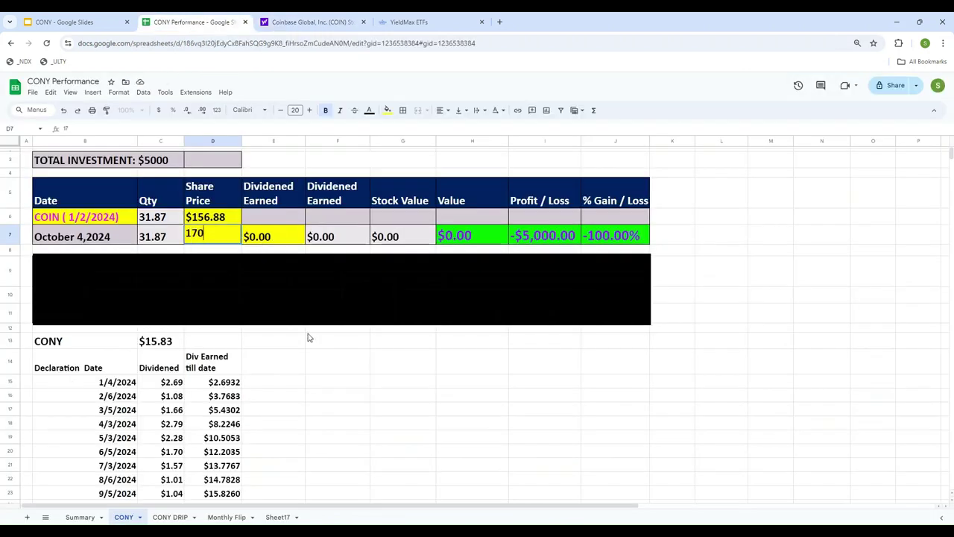
text(.91)
key(Return)
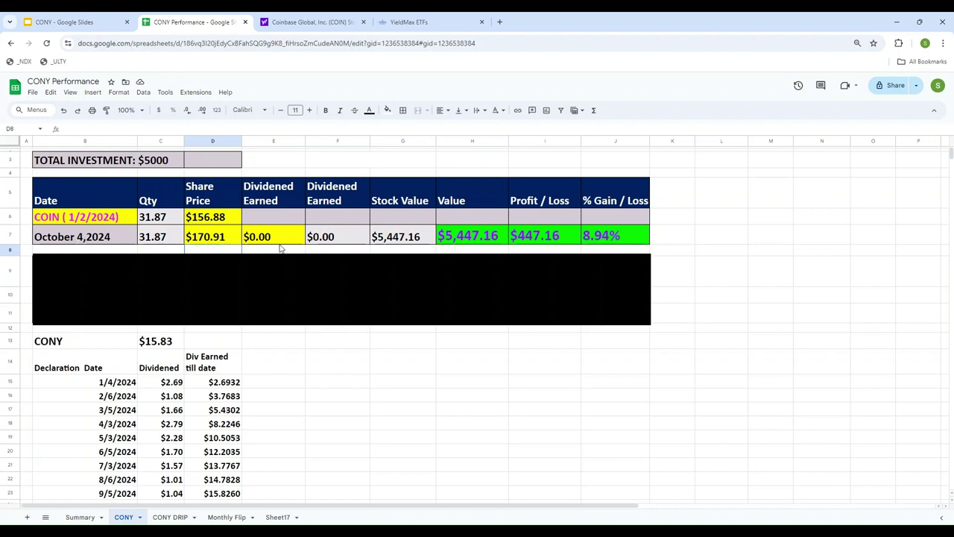
Step: Calculate the October 4, 2024 stock value in G7 with the formula =D7*C7
click(394, 243)
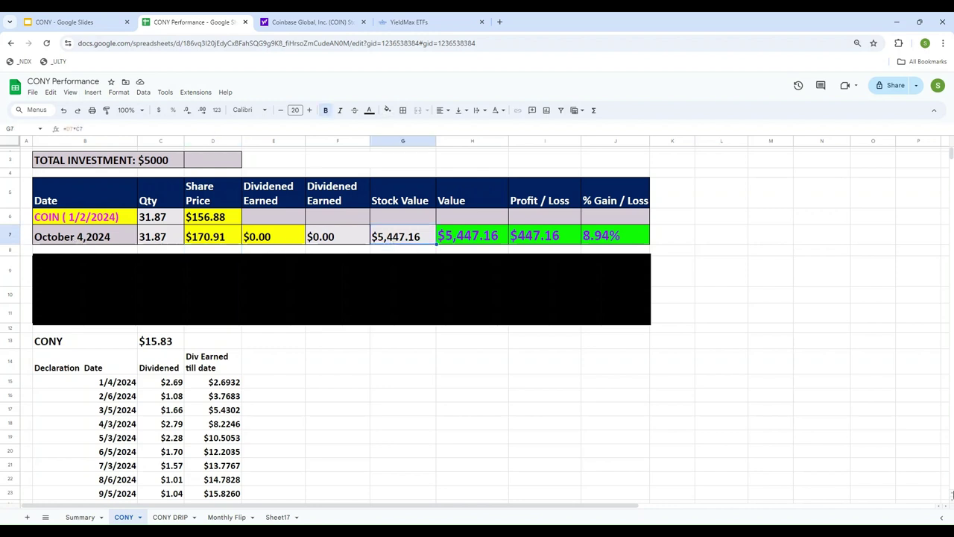
text(=)
key(Left)
key(Left)
key(Left)
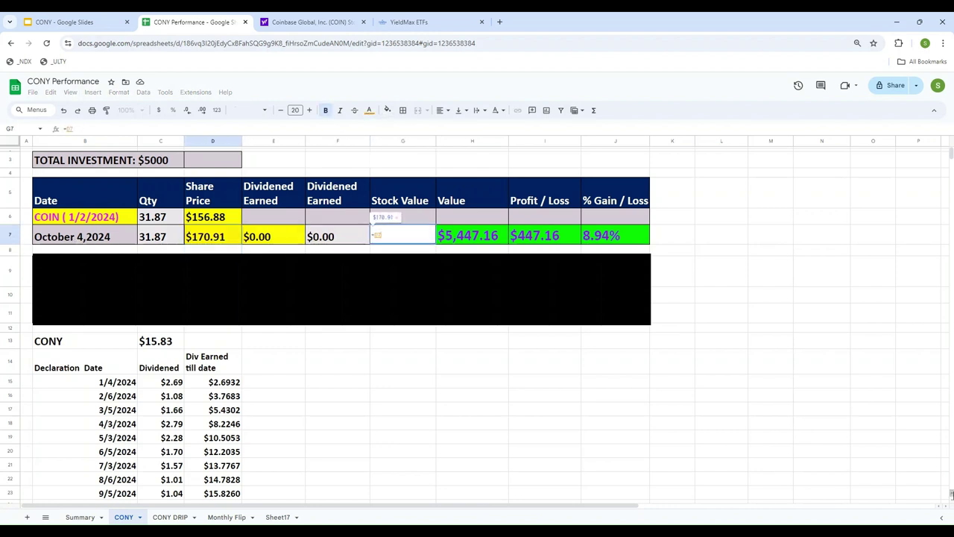
text(*)
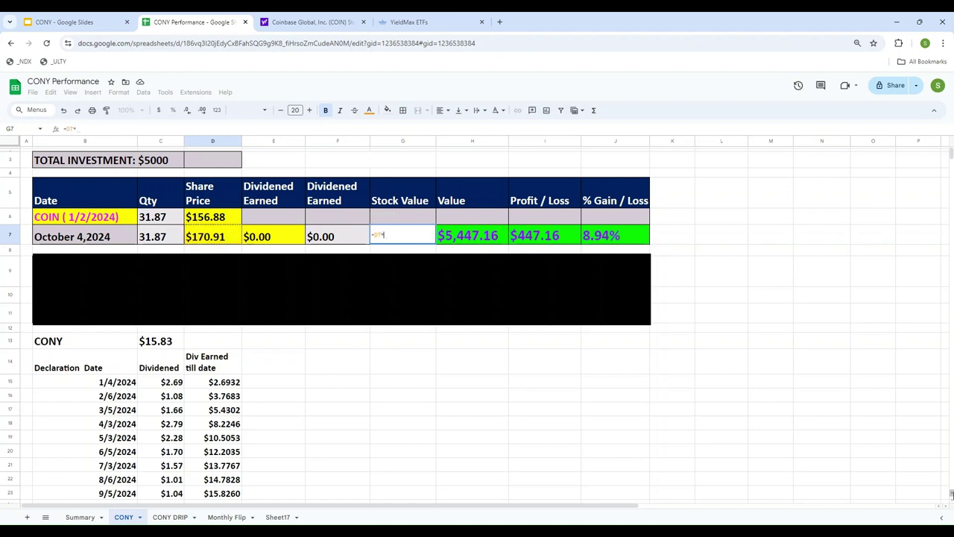
key(Left)
key(Left)
key(Left)
key(Left)
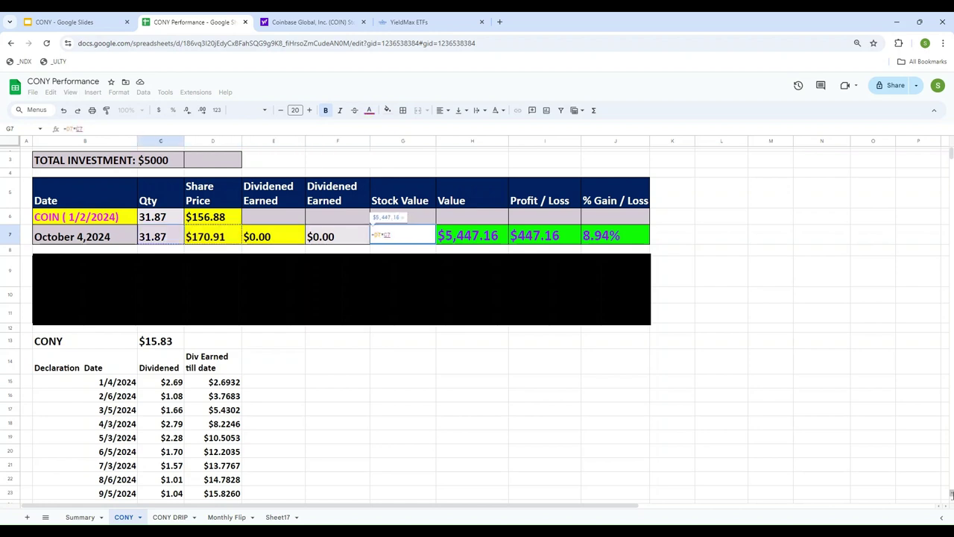
key(Return)
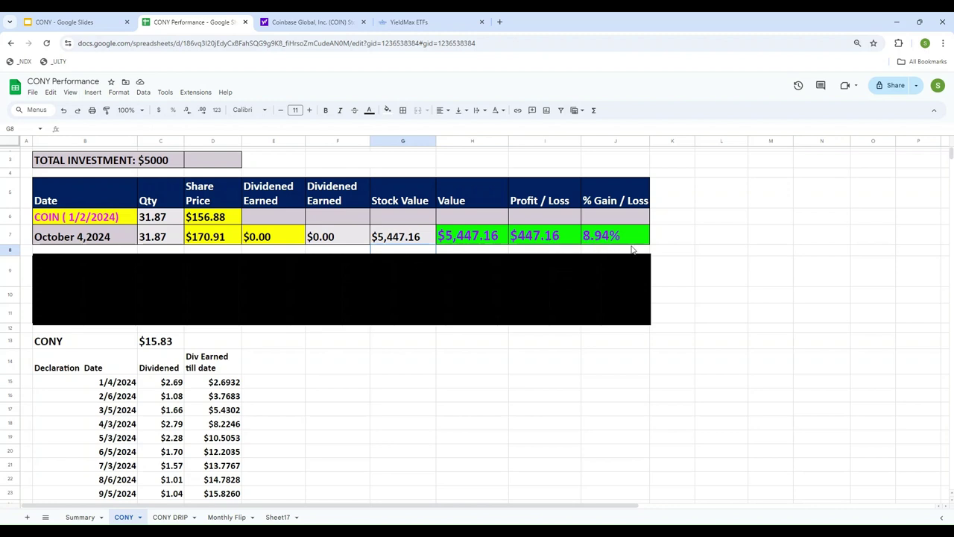
Step: Open the Summary sheet and review the description, invested amount and value for strategy 1
click(80, 516)
click(67, 224)
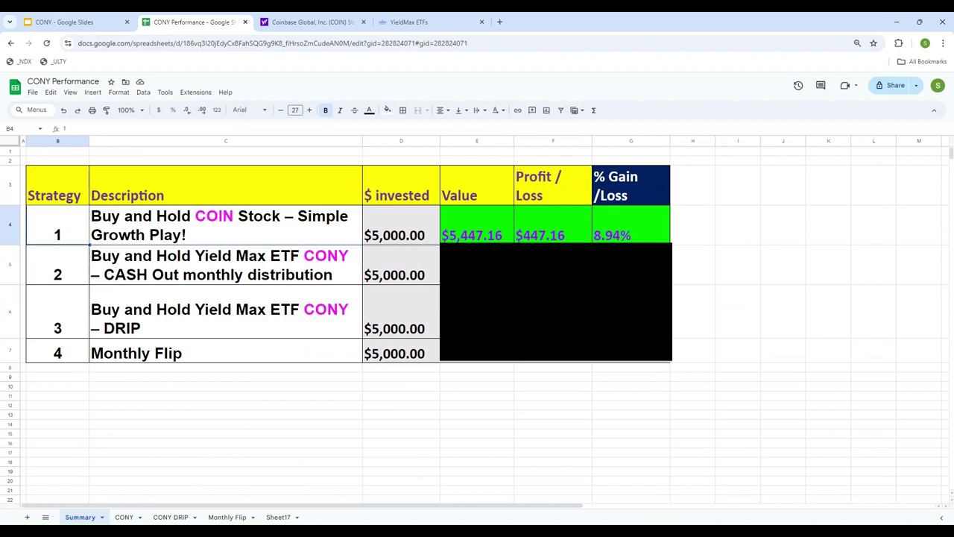
click(223, 224)
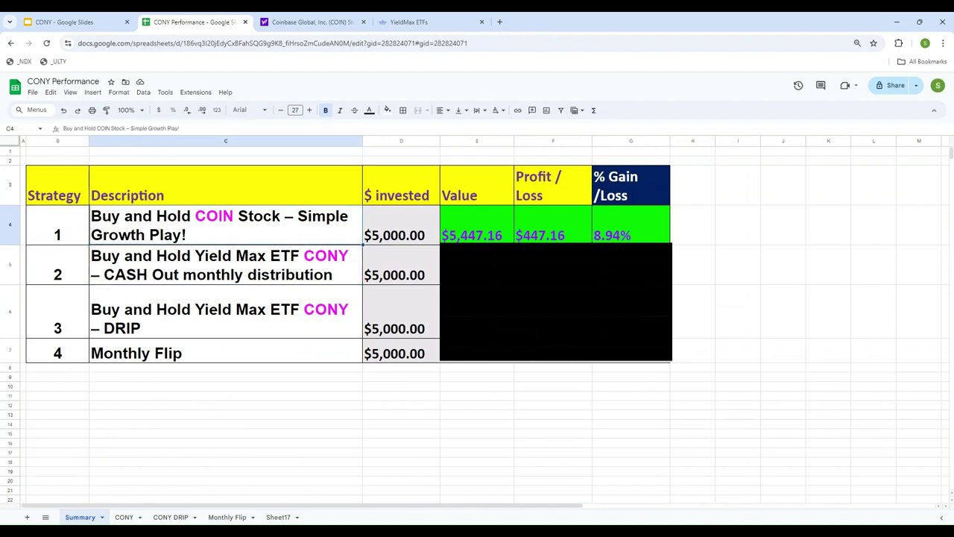
click(401, 226)
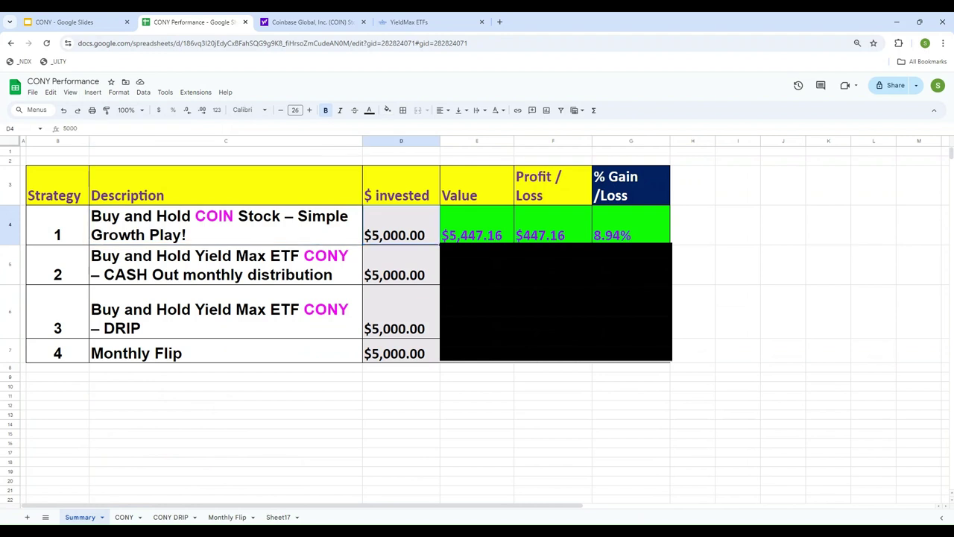
click(477, 224)
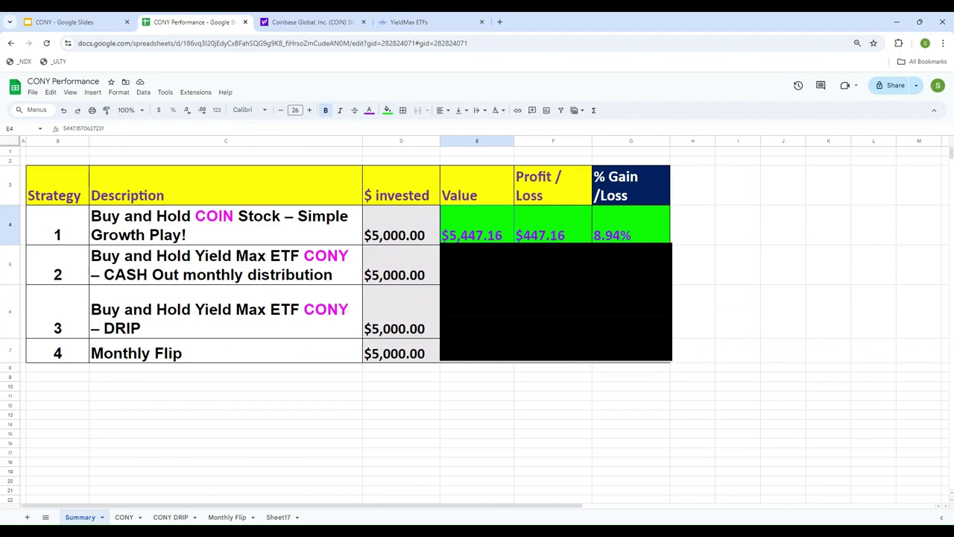
Step: Review the profit/loss value and the rest of the strategy 1 row on the Summary sheet
click(552, 223)
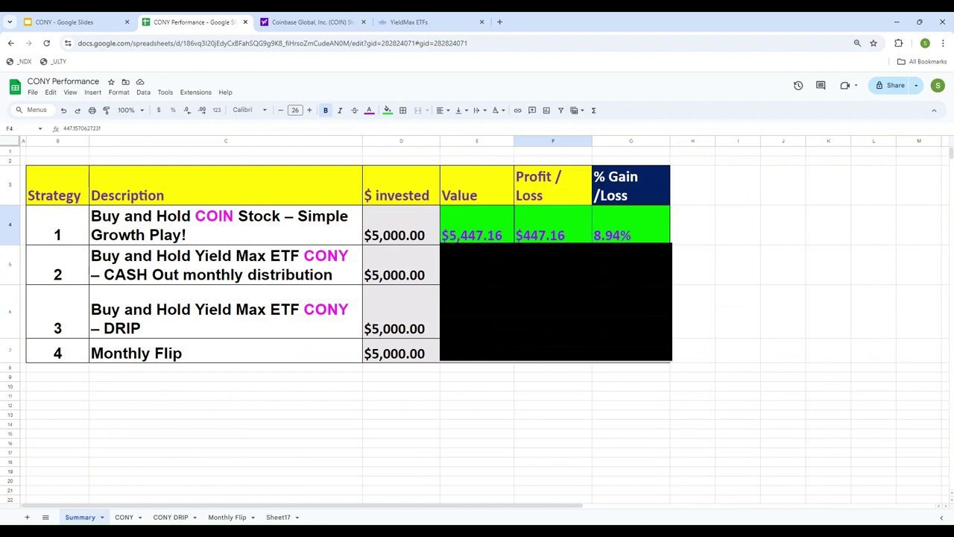
key(Left)
key(Left)
key(Left)
key(Left)
key(Left)
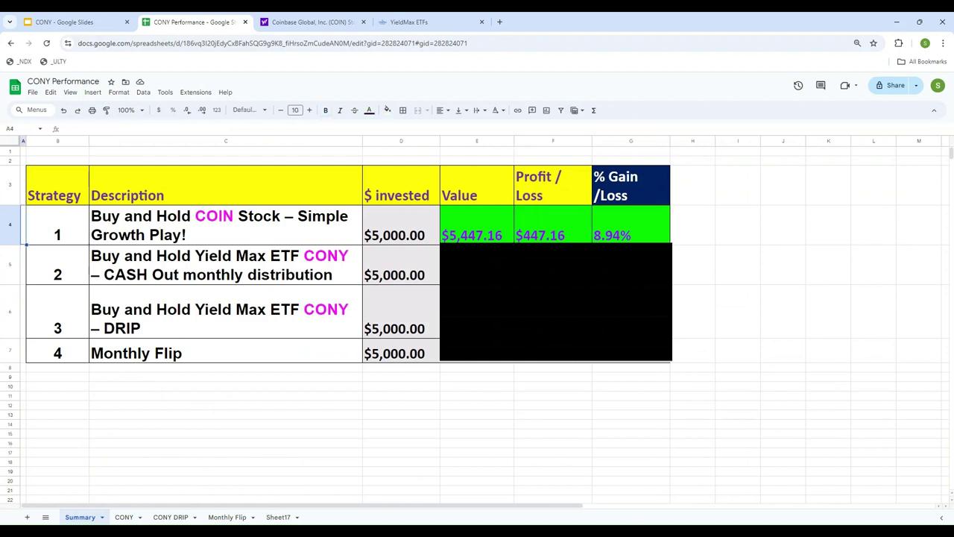
Step: Open the CONY sheet, then look up CONY's January 2, 2024 closing price in the Yahoo Finance historical data
click(123, 516)
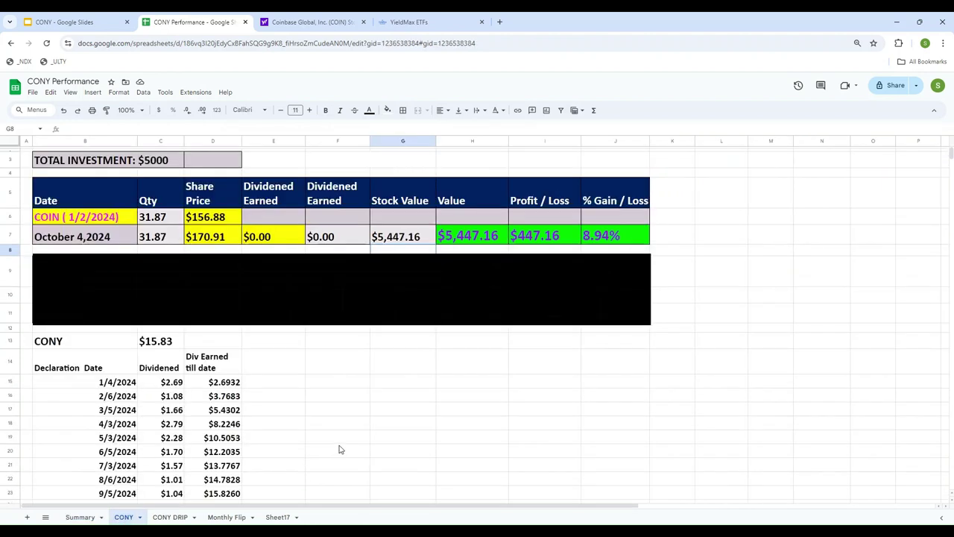
click(317, 22)
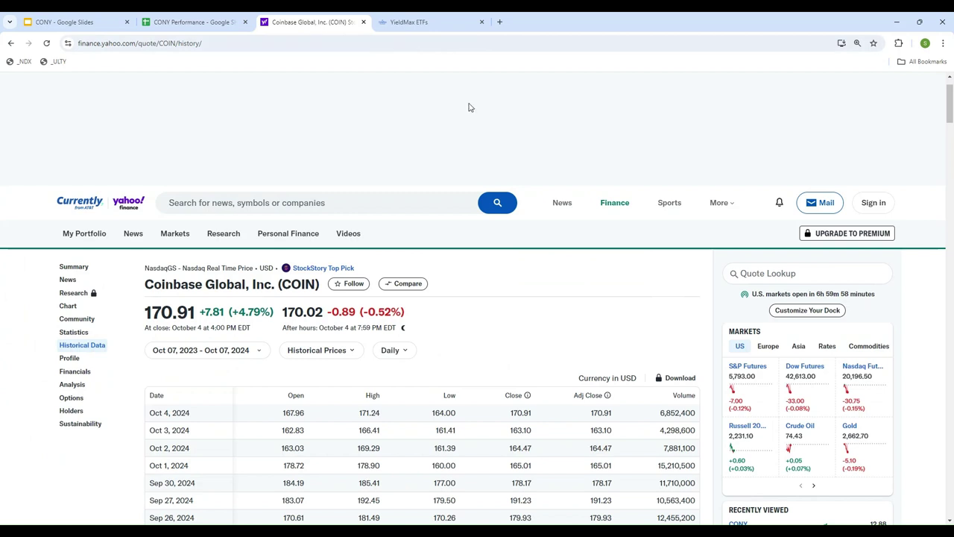
click(771, 275)
text(CONY)
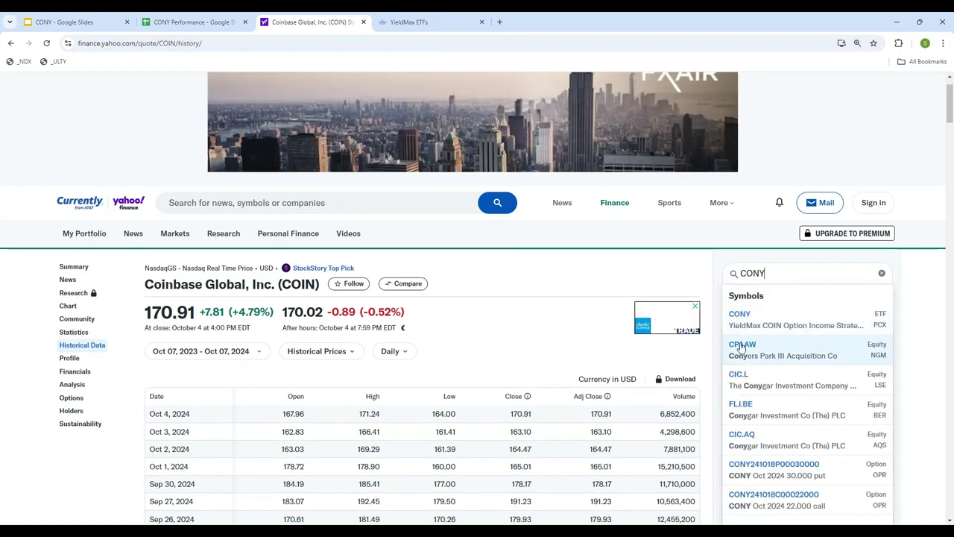
click(744, 331)
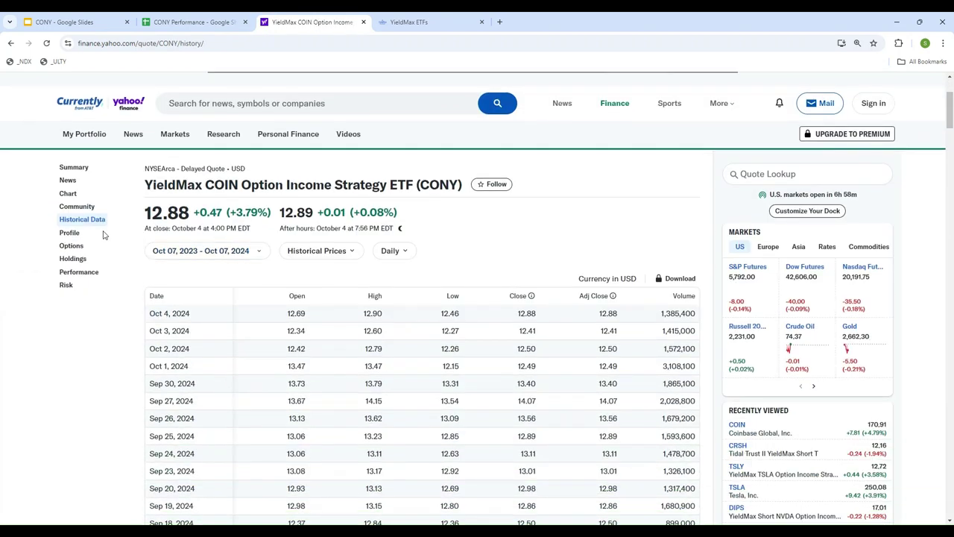
scroll(269, 344, down, 15)
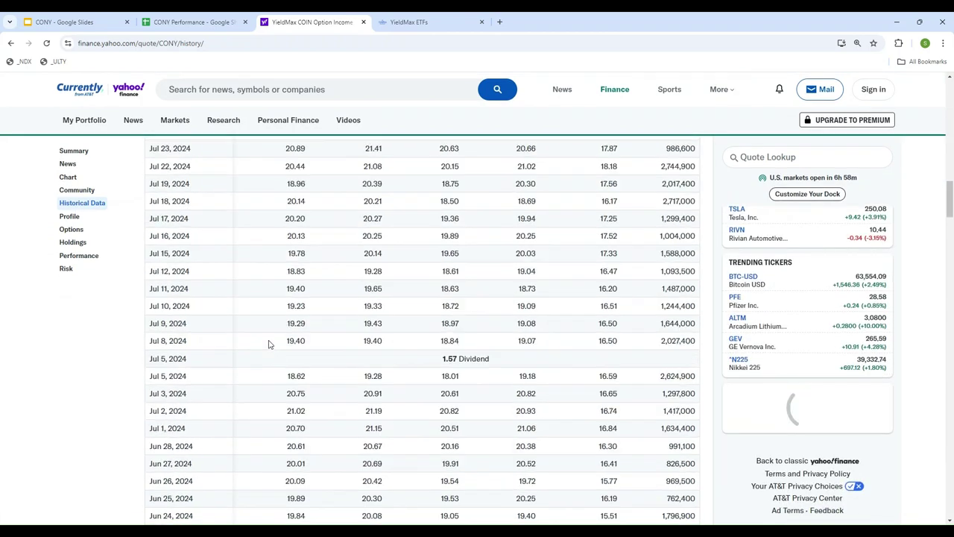
scroll(270, 344, down, 15)
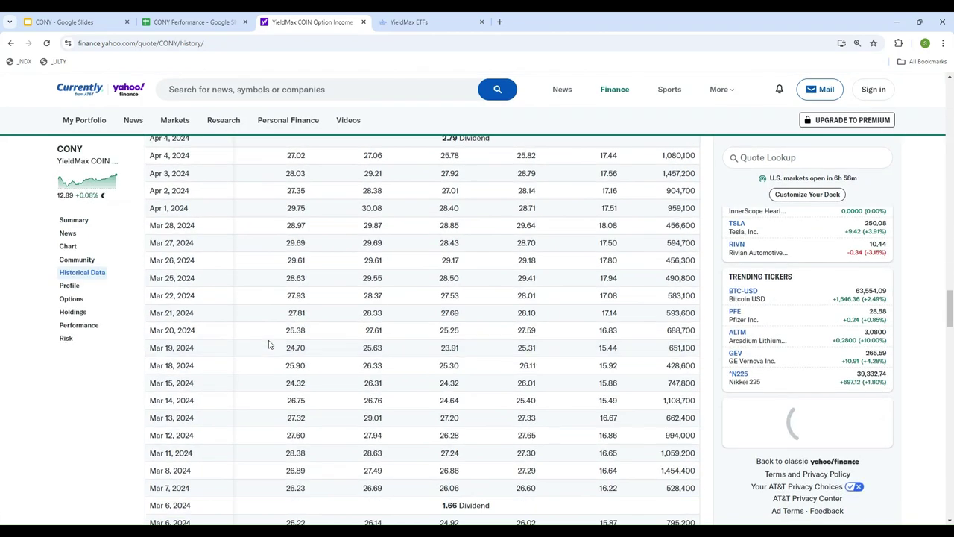
scroll(269, 344, down, 15)
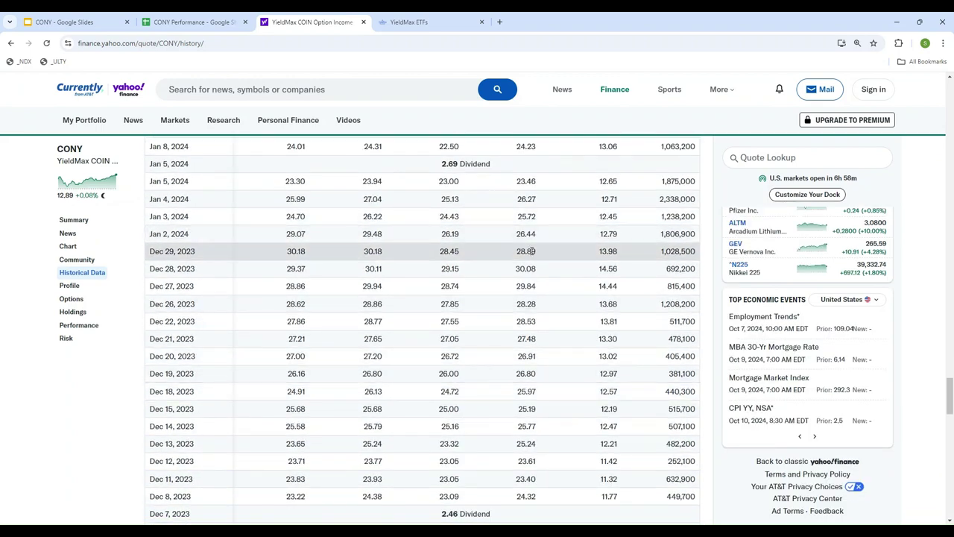
Step: Return to the CONY Performance spreadsheet and remove the black cover over the CONY table to show the purchase price in D10
click(198, 22)
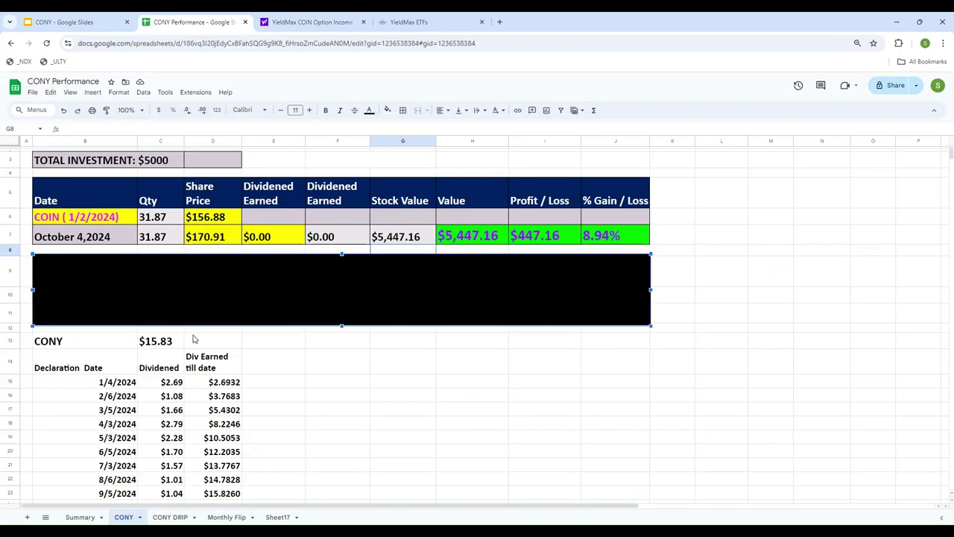
click(211, 316)
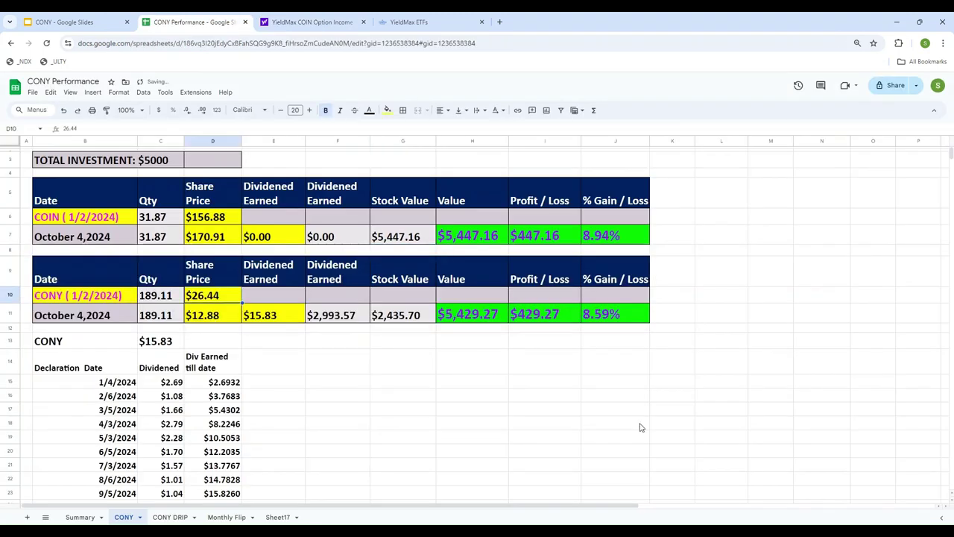
key(Up)
Step: Calculate the CONY share quantity bought on January 2, 2024 in C10 with the formula =5000/D10
key(Left)
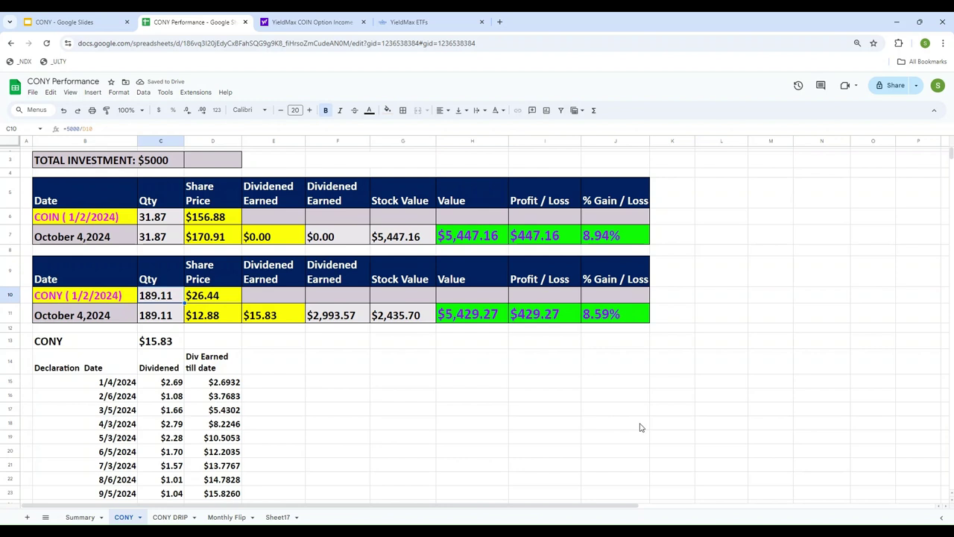
key(Right)
key(Left)
text(=)
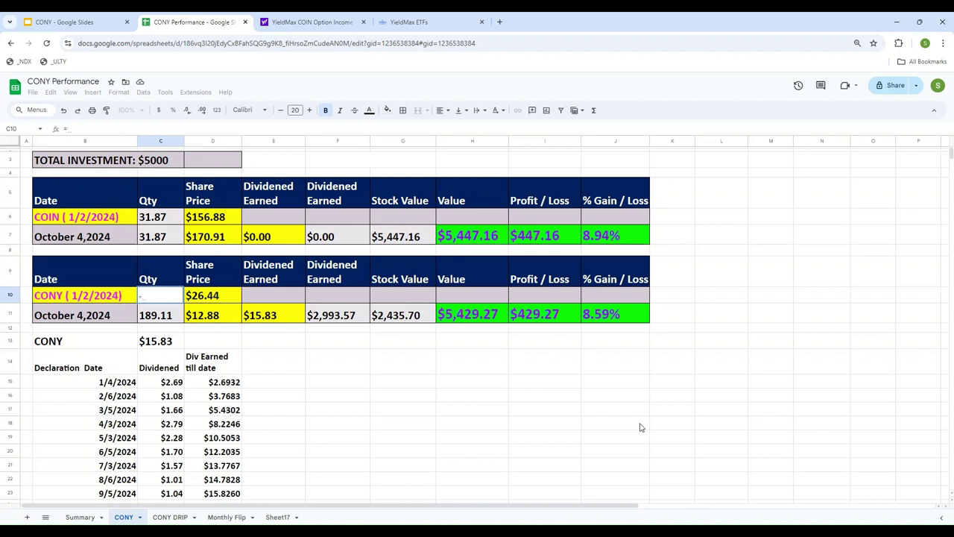
text(5000)
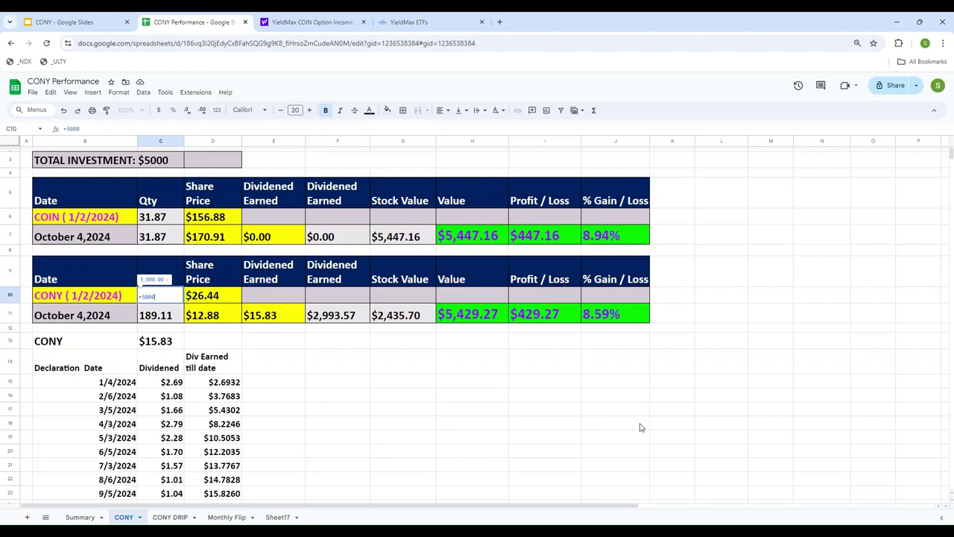
text(/D10)
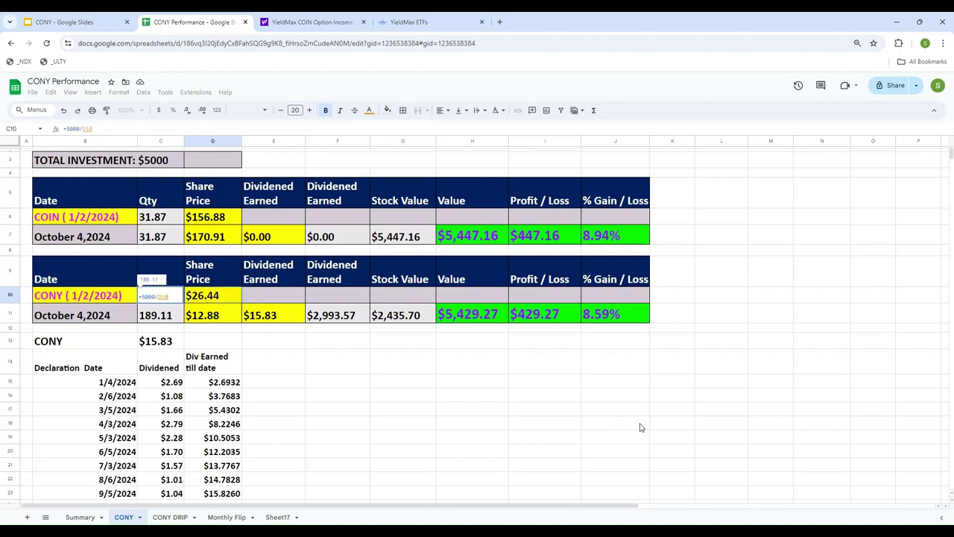
key(Return)
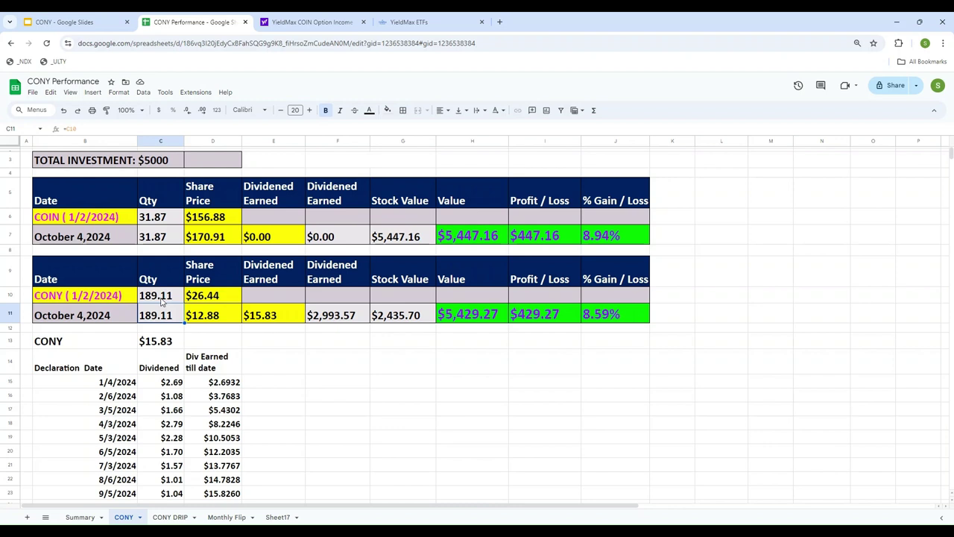
click(161, 300)
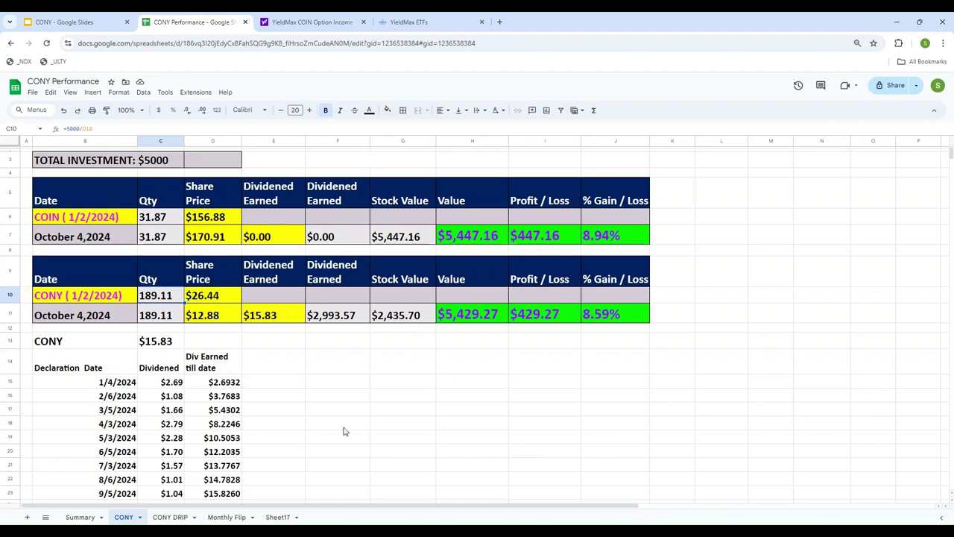
Step: Examine the distribution table below the CONY dividend list, down to the January 2024 payment
scroll(343, 431, down, 3)
scroll(337, 420, up, 3)
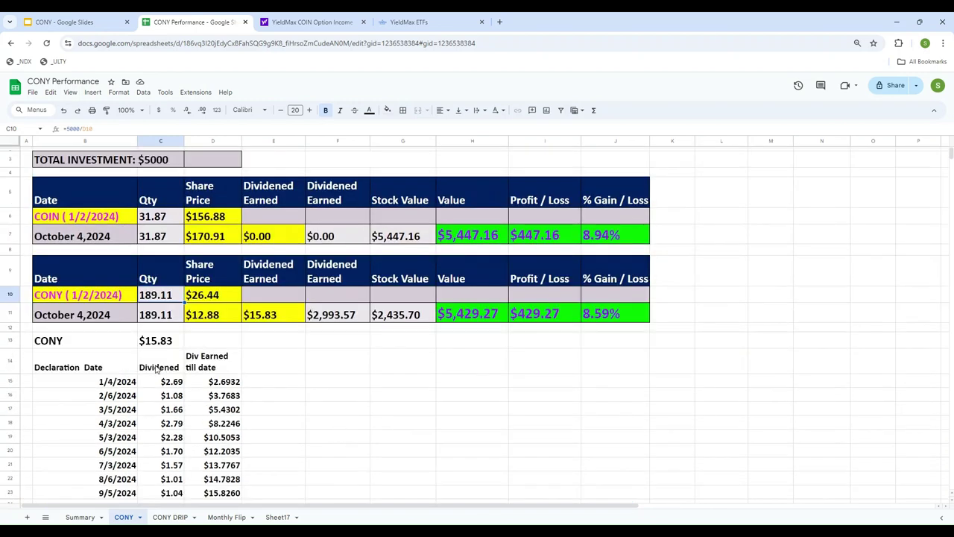
scroll(336, 378, down, 5)
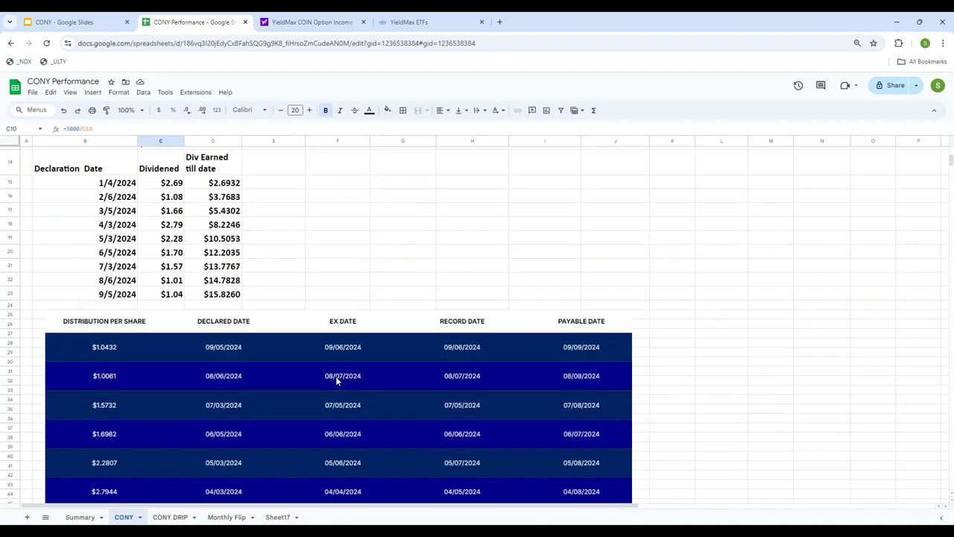
scroll(337, 382, down, 3)
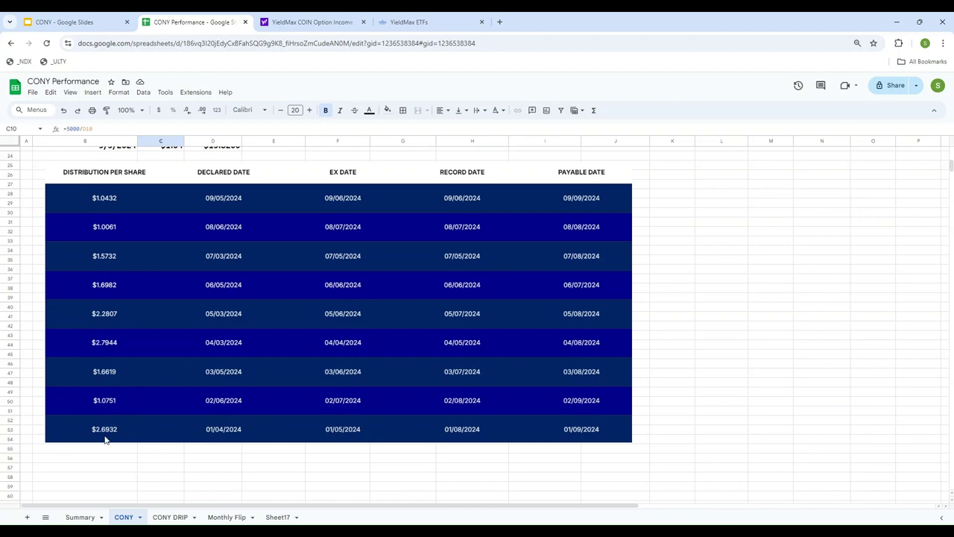
scroll(147, 274, up, 2)
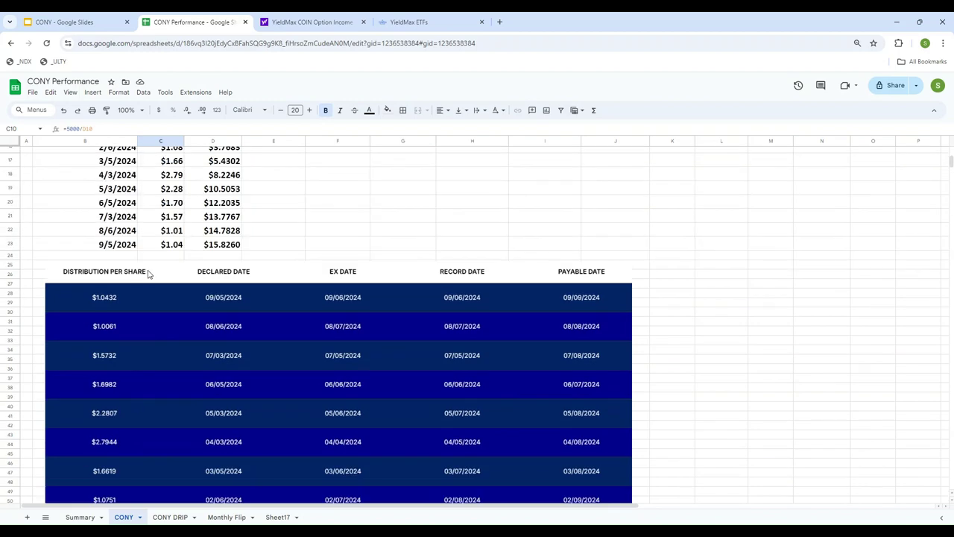
scroll(252, 312, up, 4)
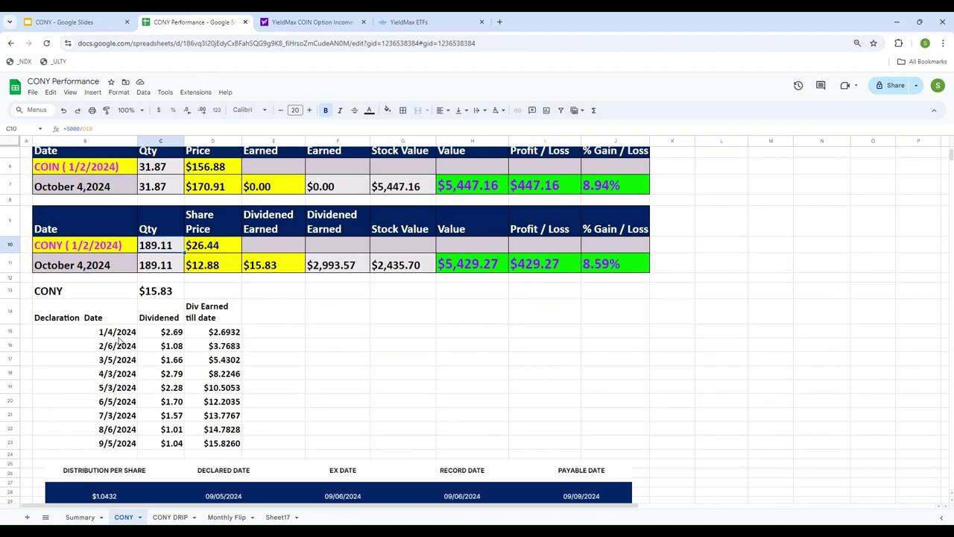
Step: Check the declaration dates and dividends listed from row 15 against the declared dates and amounts in the distribution table
click(117, 334)
click(114, 347)
key(Down)
key(Down)
key(Down)
key(Down)
key(Down)
key(Right)
key(Up)
key(Up)
key(Up)
key(Up)
key(Up)
key(Up)
scroll(366, 362, down, 4)
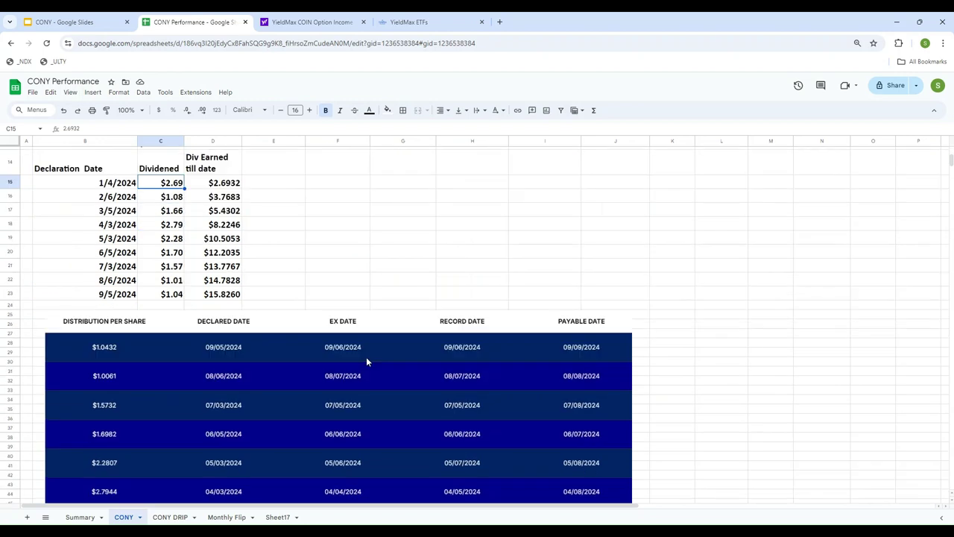
scroll(366, 361, down, 2)
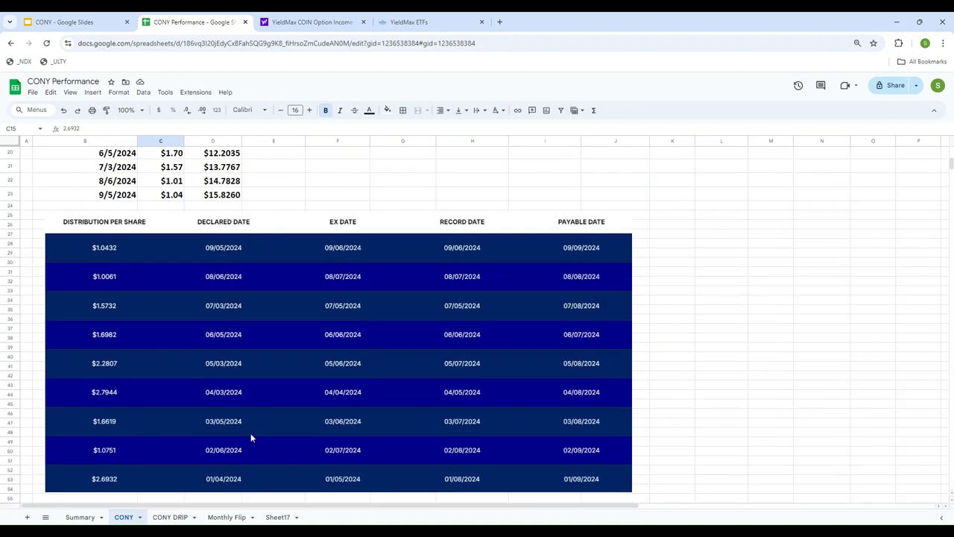
scroll(250, 436, up, 5)
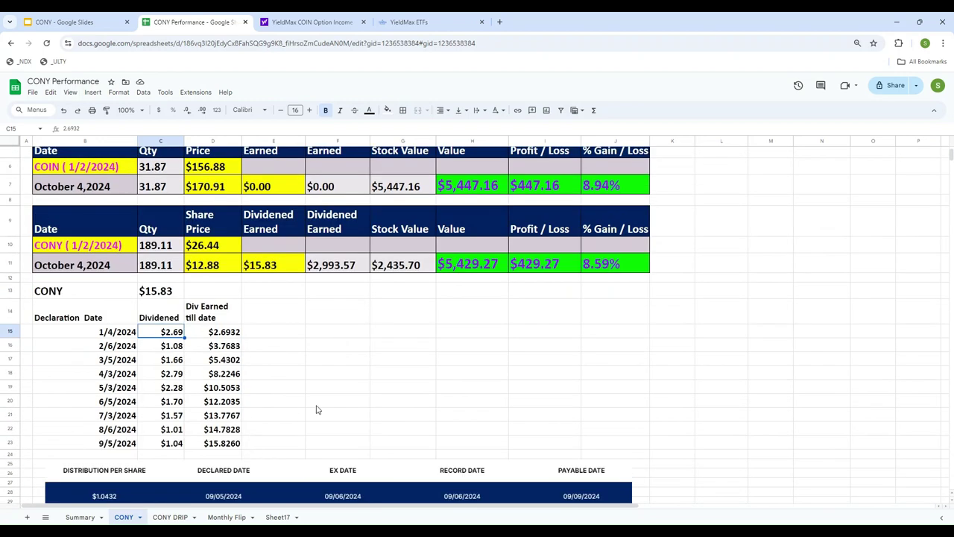
Step: Select the dividends in C15:C23 and review the dividend earned per share in E11 alongside the neighbouring row 11 cells
drag(157, 333, 161, 449)
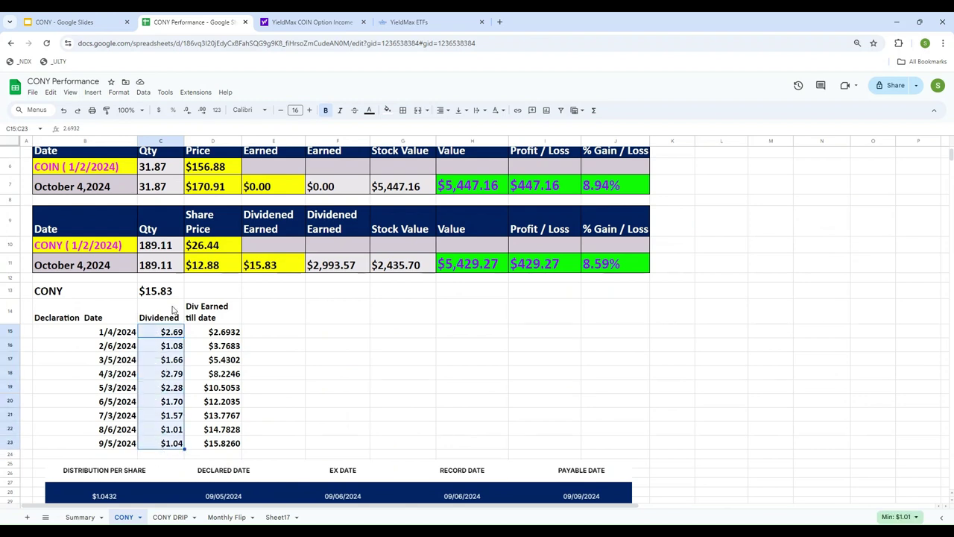
click(287, 267)
key(Left)
key(Left)
key(Right)
key(Right)
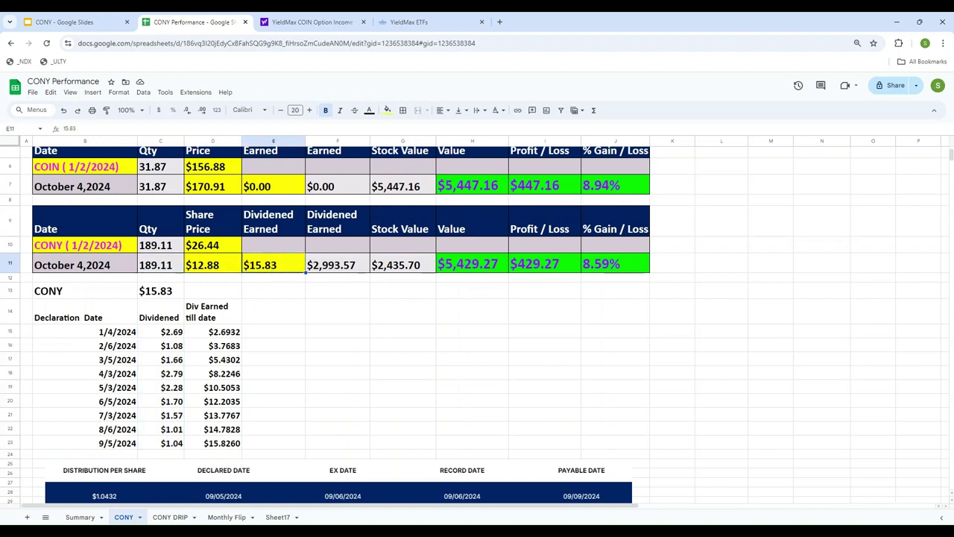
Step: Clear the total dividend earned in F11 and review the CONY dividend per share and quantity in row 11
click(337, 264)
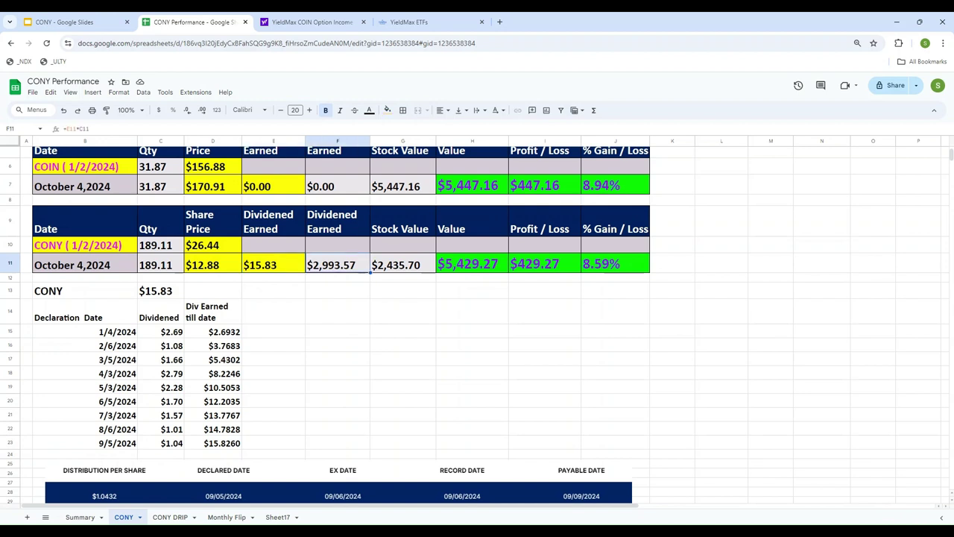
key(Delete)
key(Left)
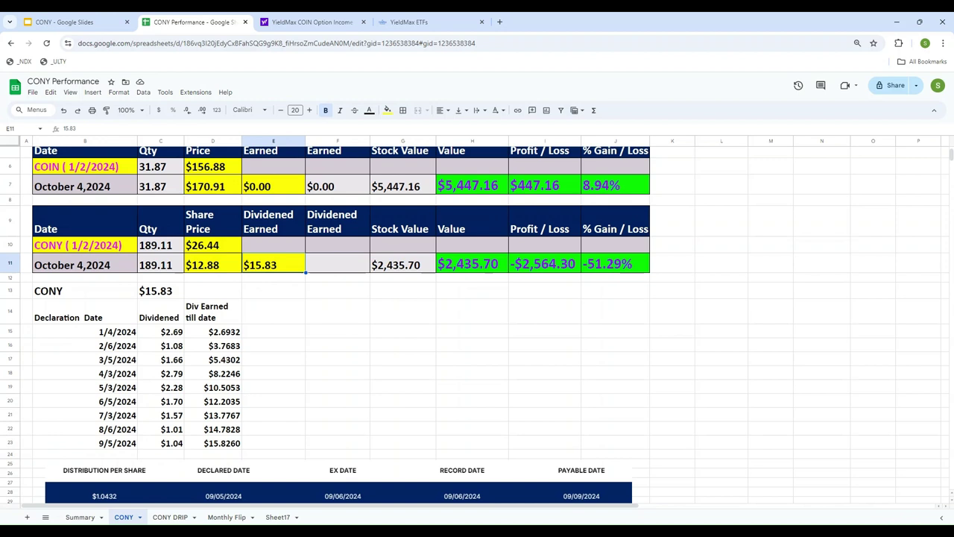
key(Left)
key(Left)
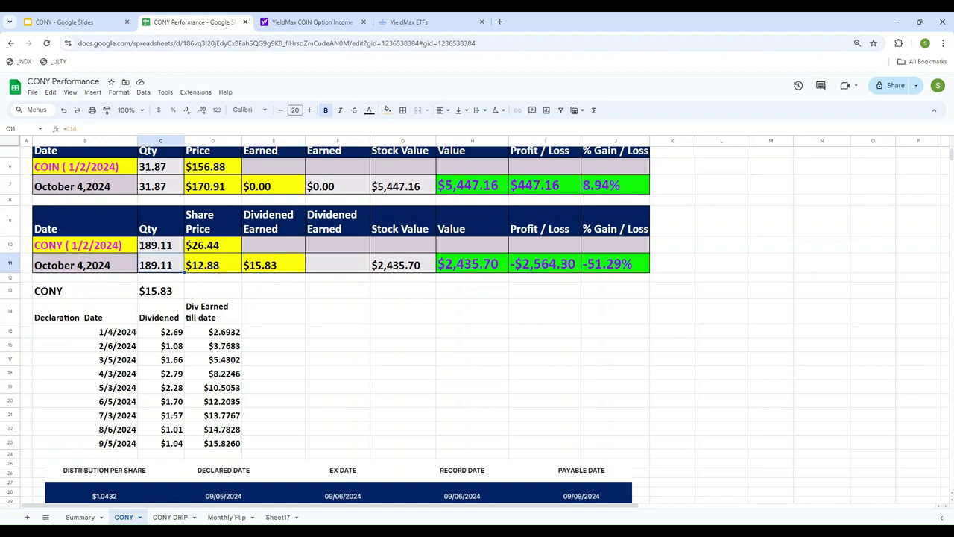
key(Right)
key(Right)
key(Right)
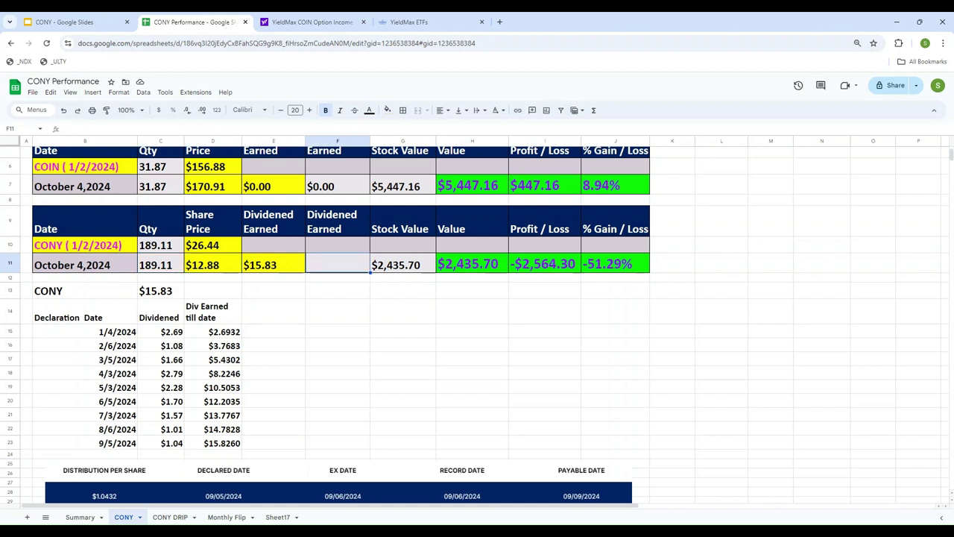
Step: Calculate the total CONY dividend earned in F11 with the formula =E11*C11
text(=)
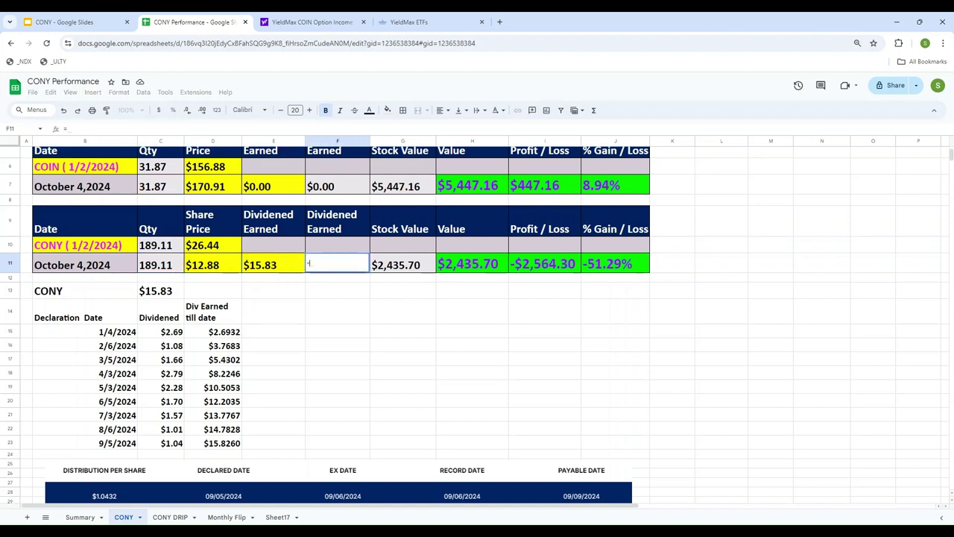
key(Left)
text(*)
key(Left)
key(Left)
key(Left)
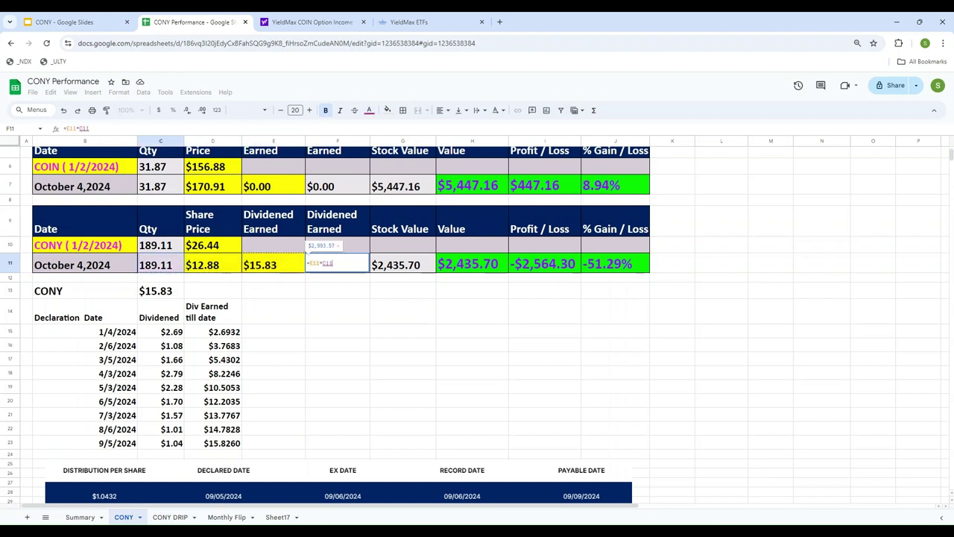
key(Return)
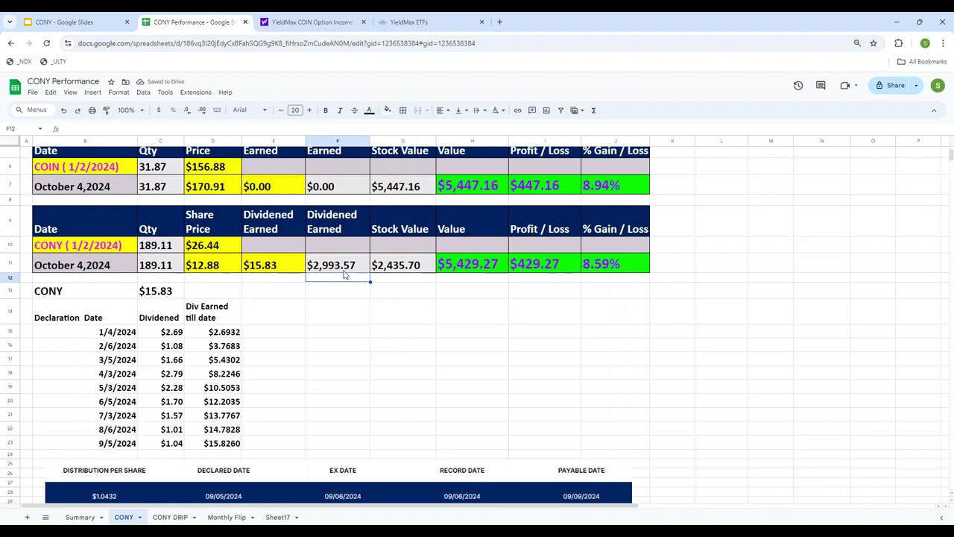
Step: Review the CONY stock value in G11 against its share price and quantity, and the total value in H11
click(400, 267)
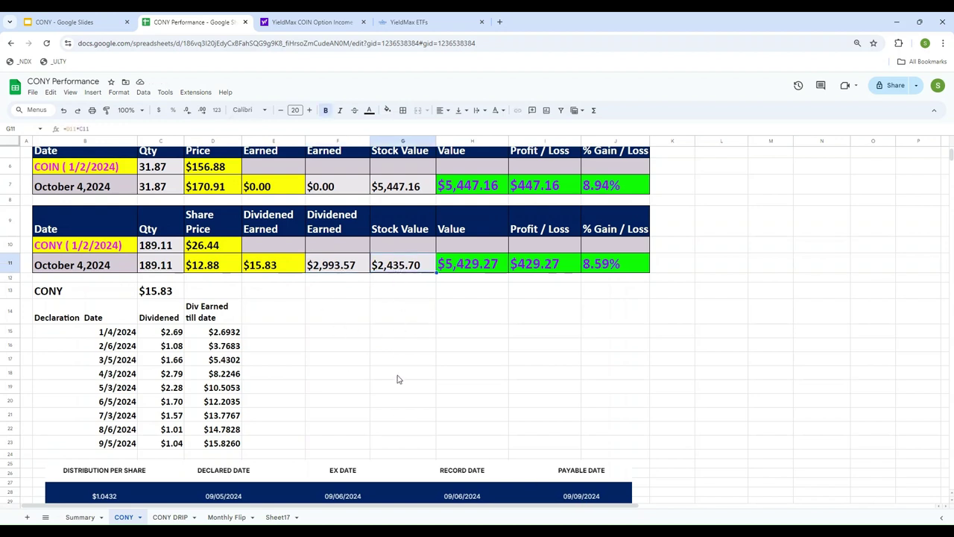
key(Left)
key(Left)
key(Left)
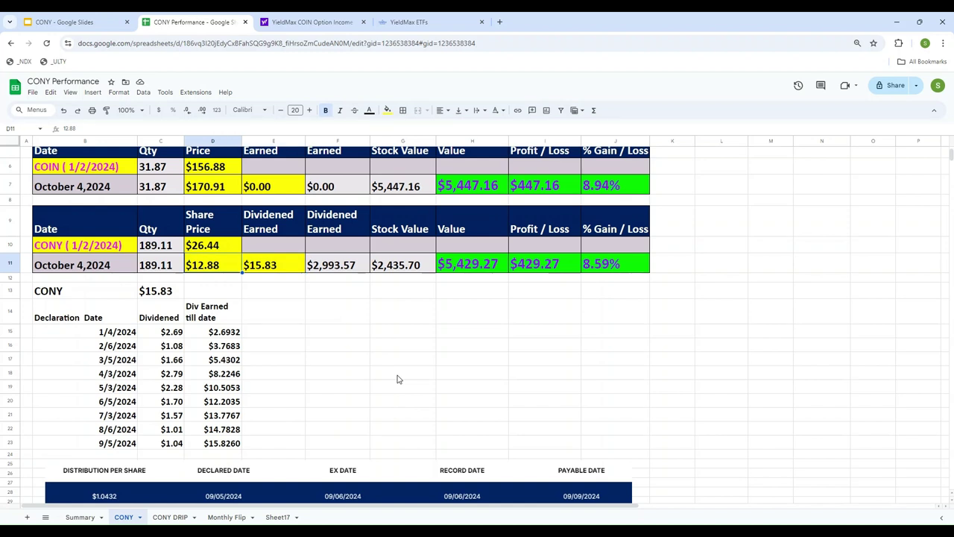
key(Left)
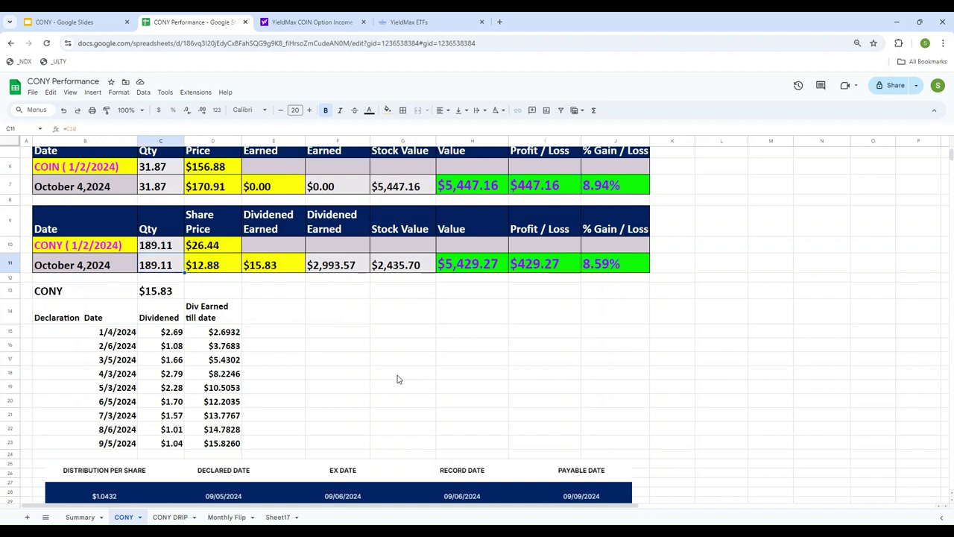
key(Right)
key(Right)
key(Right)
key(Right)
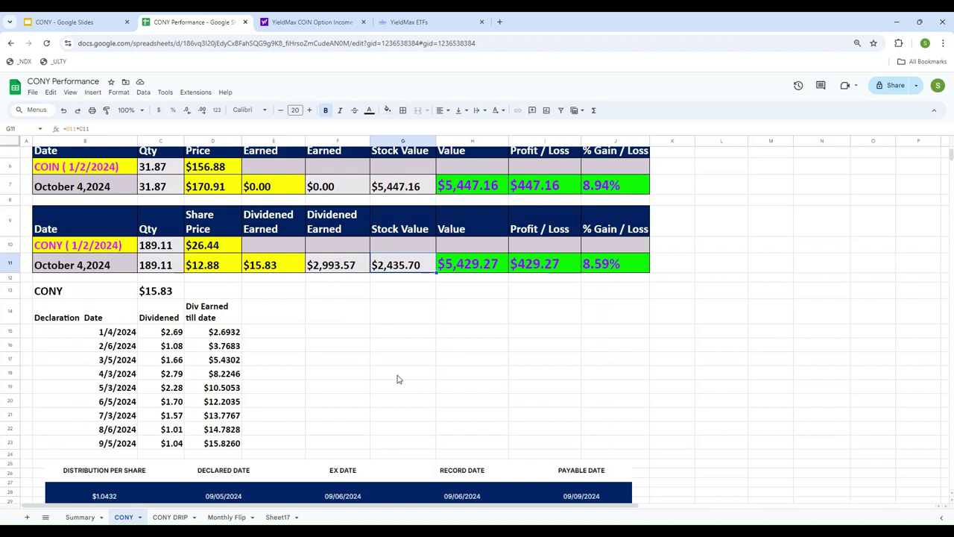
key(Right)
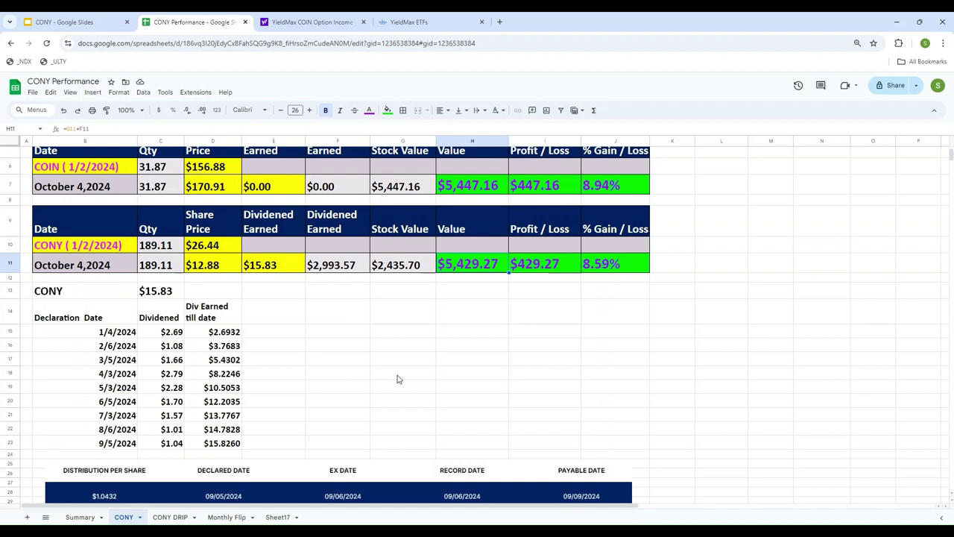
Step: Compare the CONY profit/loss in I11 with the COIN profit/loss in I7
key(Right)
key(Up)
key(Up)
key(Up)
key(Up)
key(Up)
key(Up)
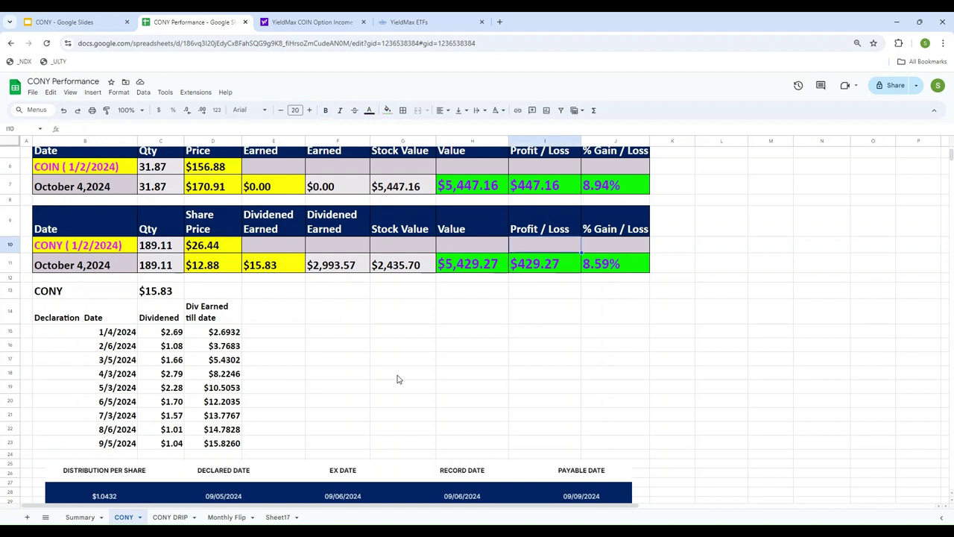
key(Down)
key(Down)
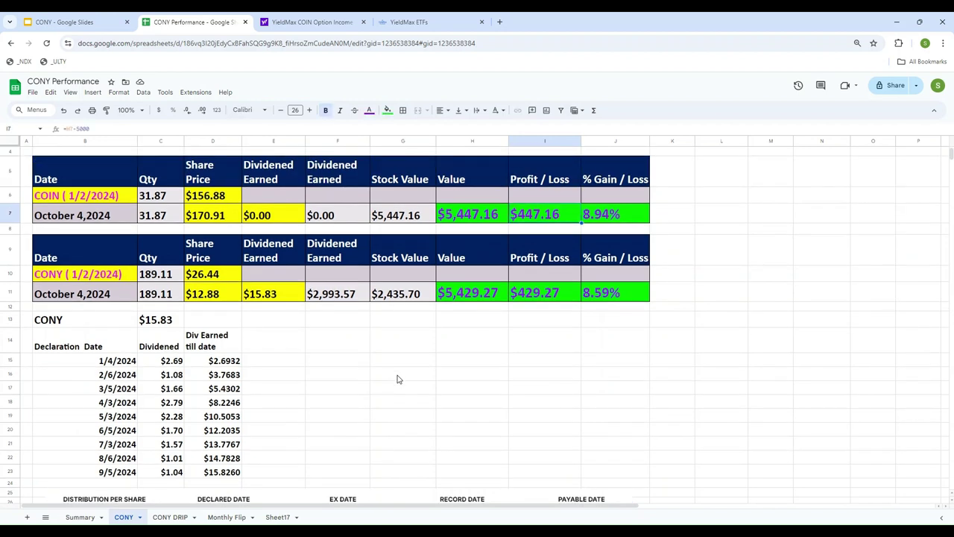
Step: Review the COIN figures in row 7 back to the date column, and the CONY purchase date in B10
key(Left)
key(Left)
key(Left)
key(Left)
key(Left)
key(Left)
key(Left)
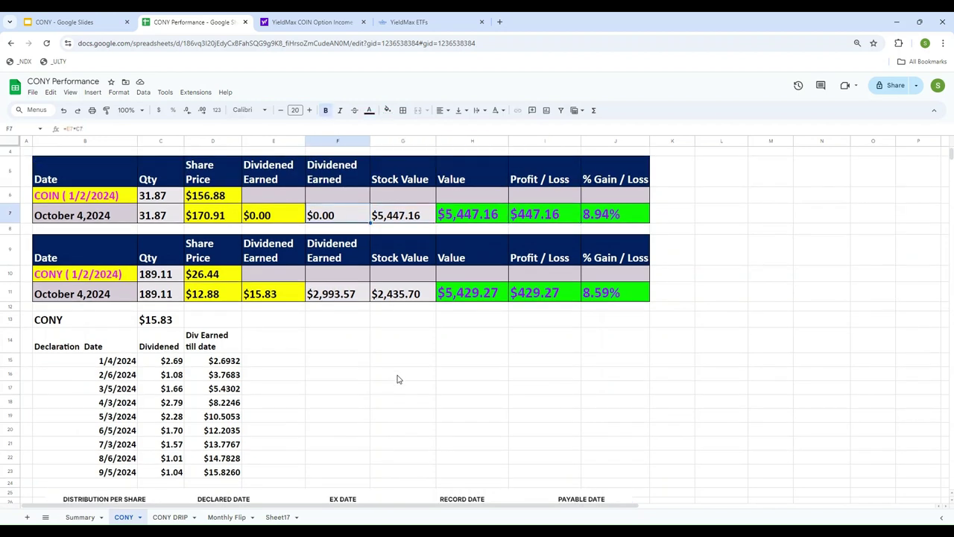
key(Down)
key(Down)
key(Down)
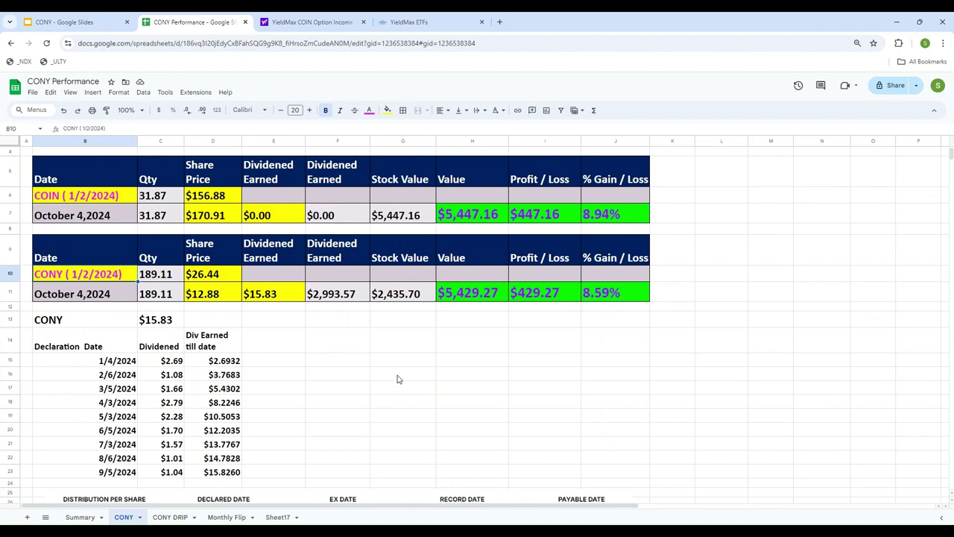
Step: Review the CONY holding's figures from the quantity across to the profit/loss column
key(Right)
key(Right)
key(Right)
key(Right)
key(Right)
key(Right)
key(Right)
key(Down)
key(Down)
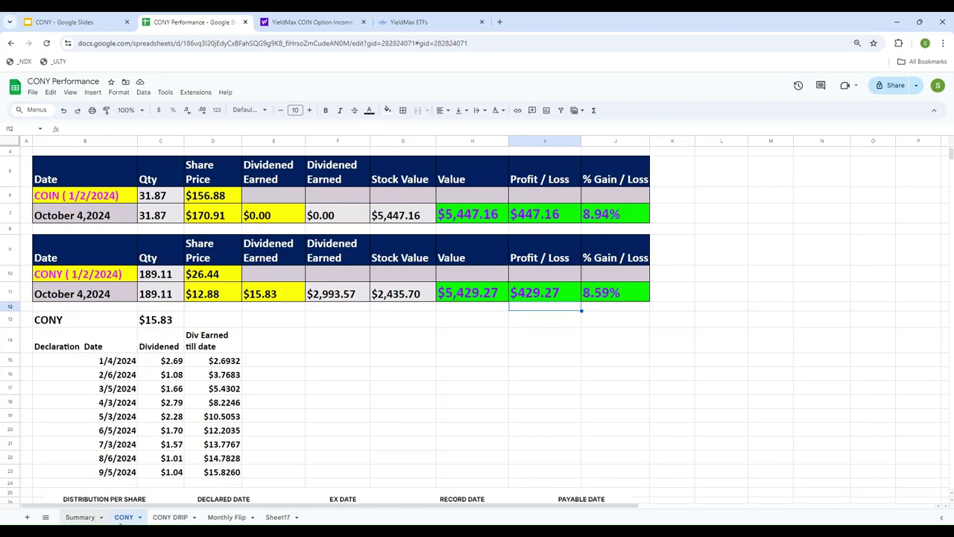
Step: On the Summary sheet, move the black cover down to reveal the strategy 2 results in row 5
click(75, 517)
click(519, 291)
drag(530, 290, 530, 331)
click(334, 443)
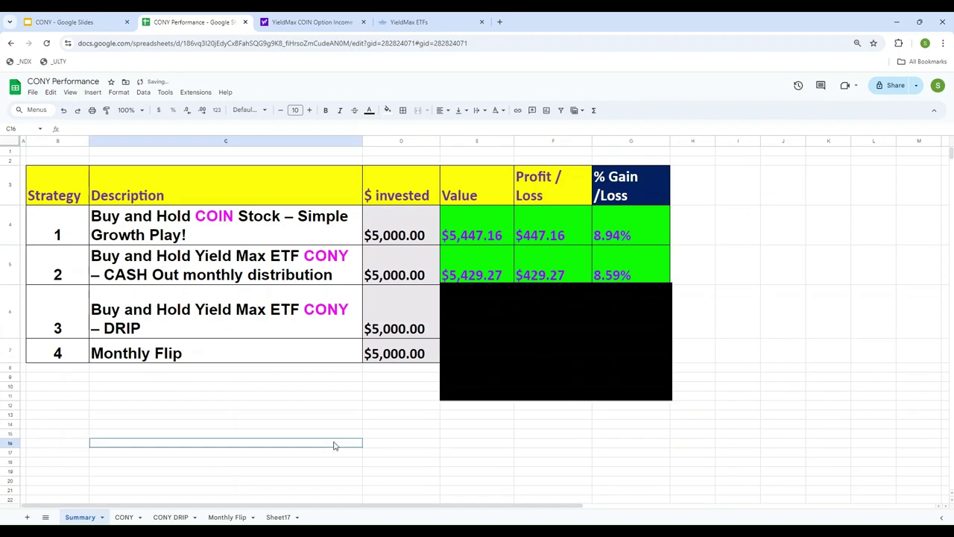
Step: Review strategy 1's description, invested amount, value, profit and percentage gain in row 4 of the summary
click(154, 223)
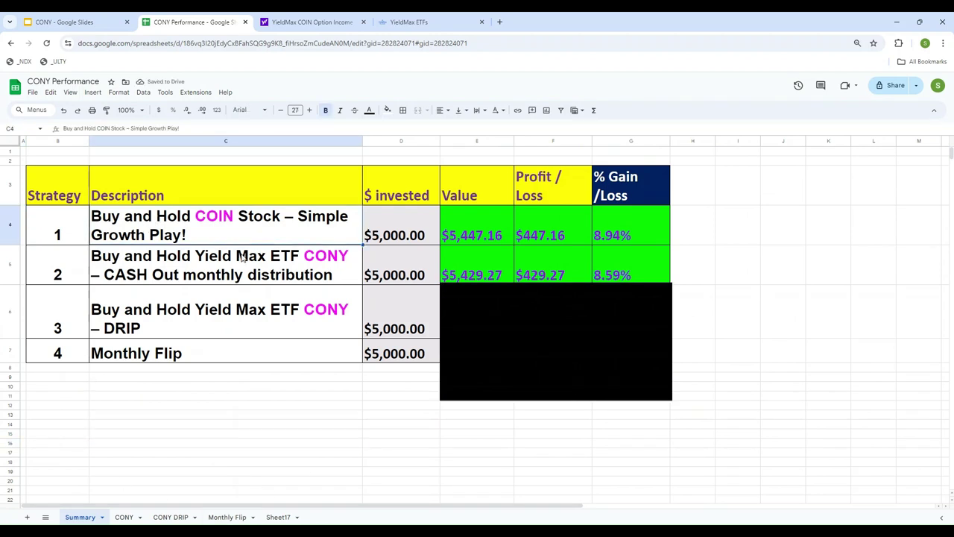
key(Right)
key(Right)
key(Right)
key(Right)
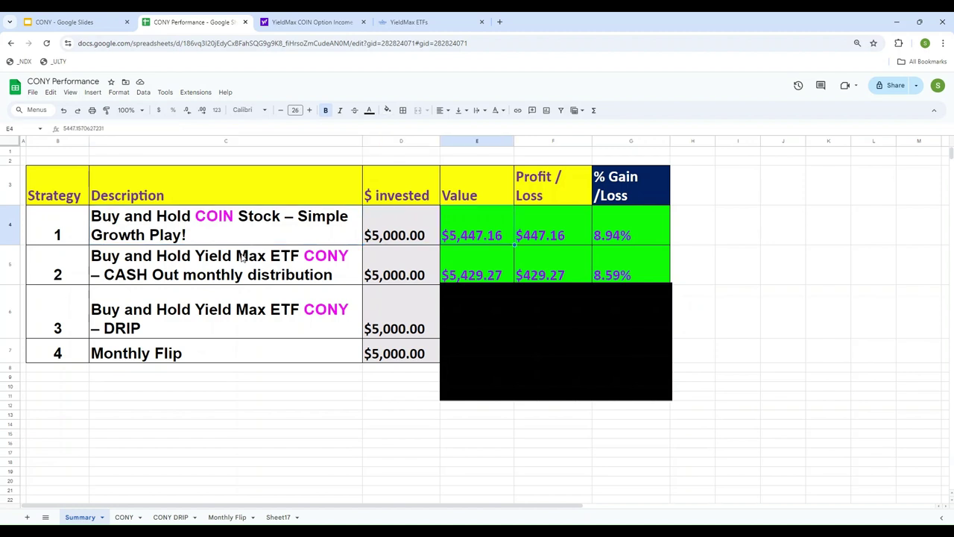
key(Down)
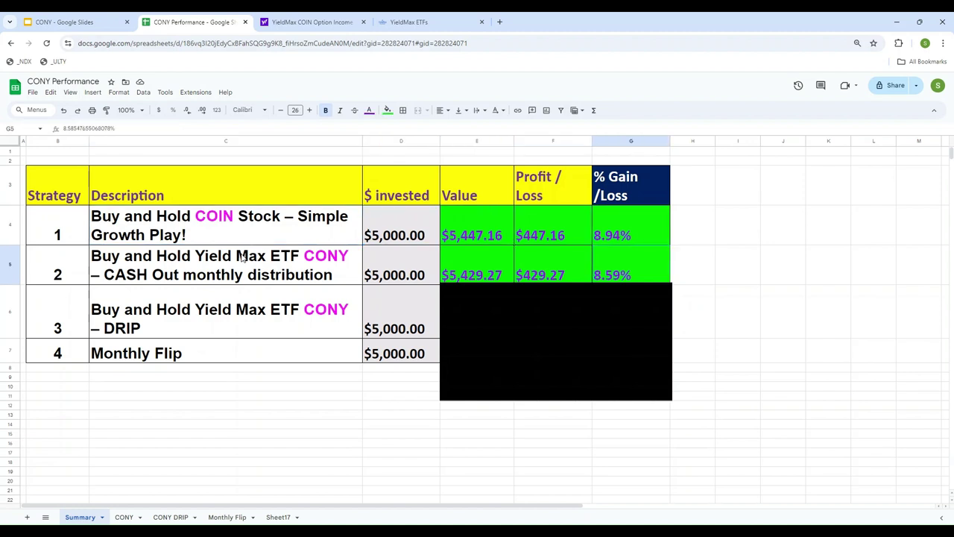
Step: Review strategy 2's description, invested amount, value, profit and percentage gain in row 5 for comparison with strategy 1
key(Left)
key(Left)
key(Left)
key(Left)
key(Left)
key(Right)
key(Right)
key(Right)
key(Right)
key(Right)
key(Right)
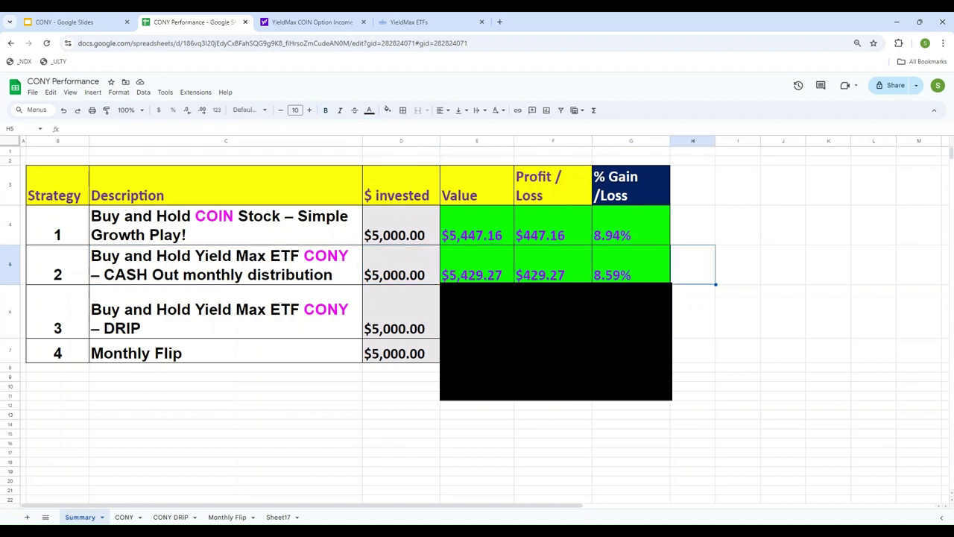
Step: Check the dividend list and distribution table on the CONY sheet, and return to the Summary sheet
click(124, 519)
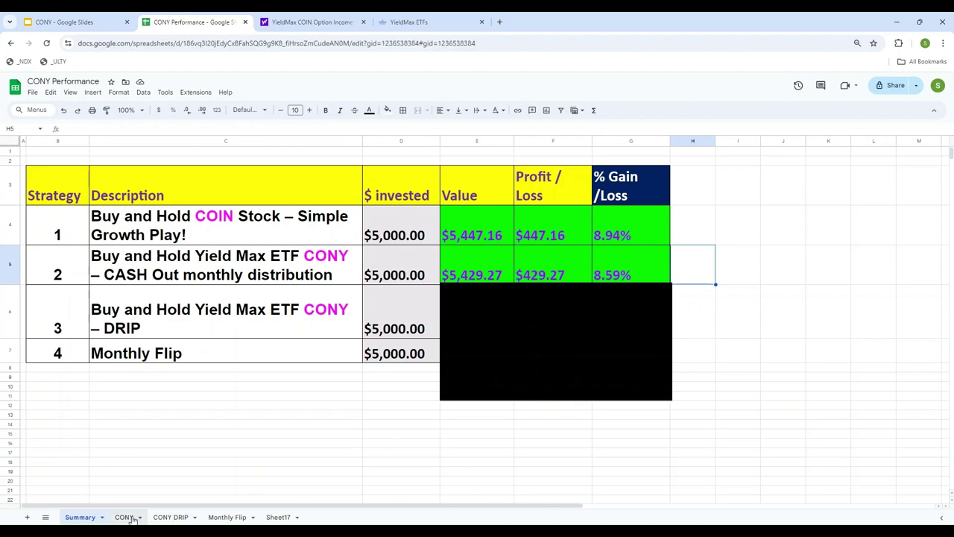
scroll(343, 413, down, 3)
scroll(343, 413, up, 3)
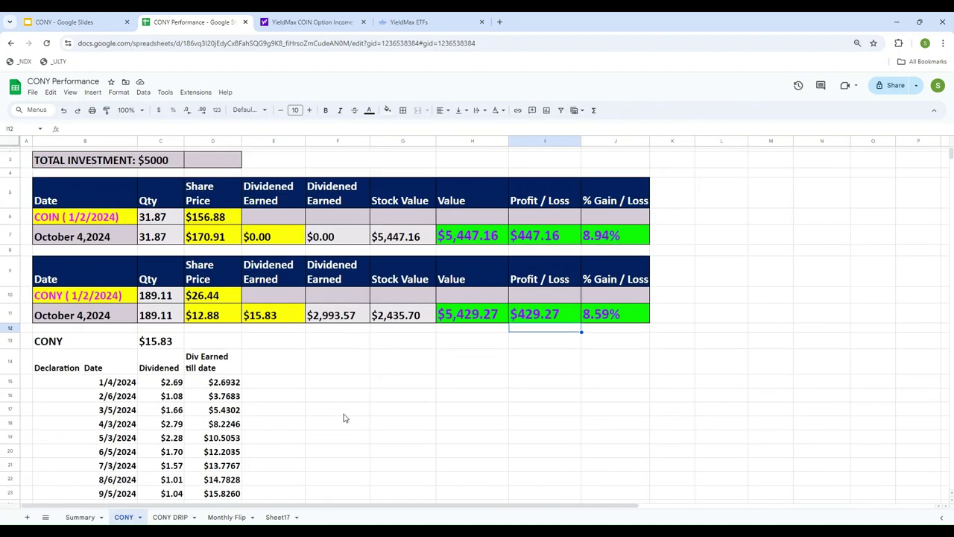
scroll(344, 418, down, 5)
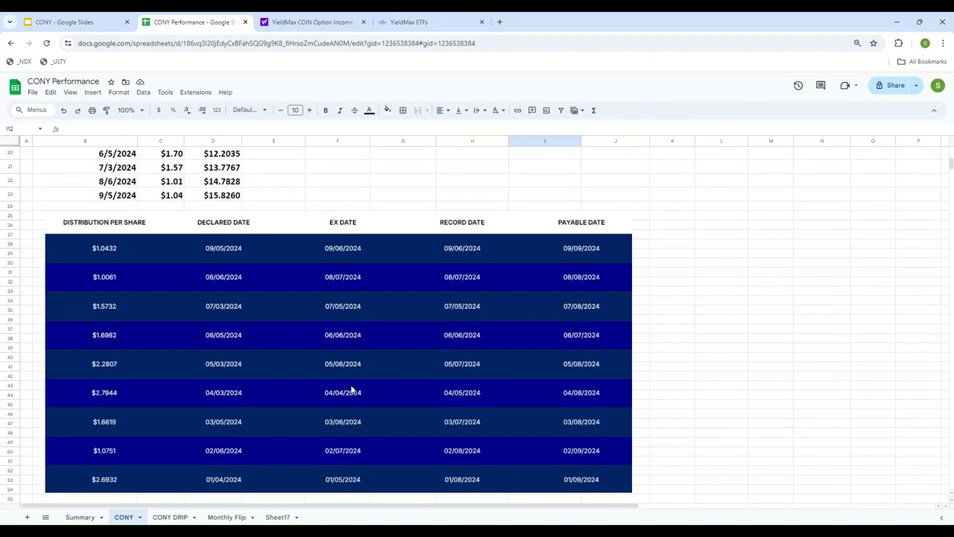
scroll(352, 389, down, 1)
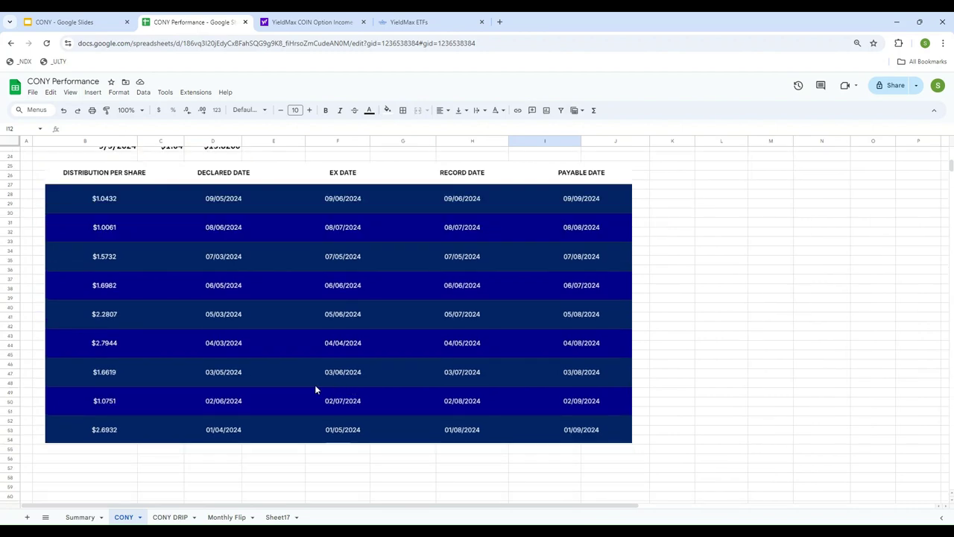
scroll(304, 385, up, 5)
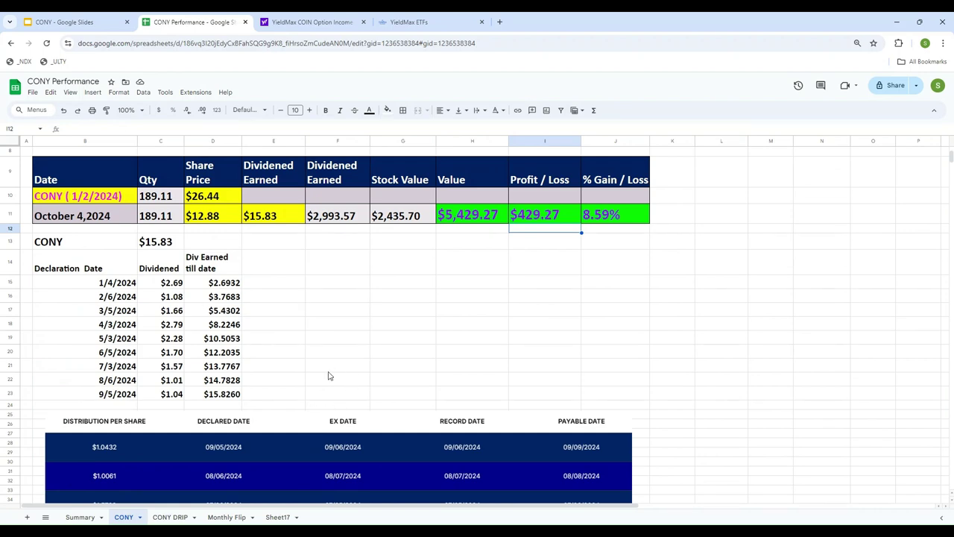
click(80, 517)
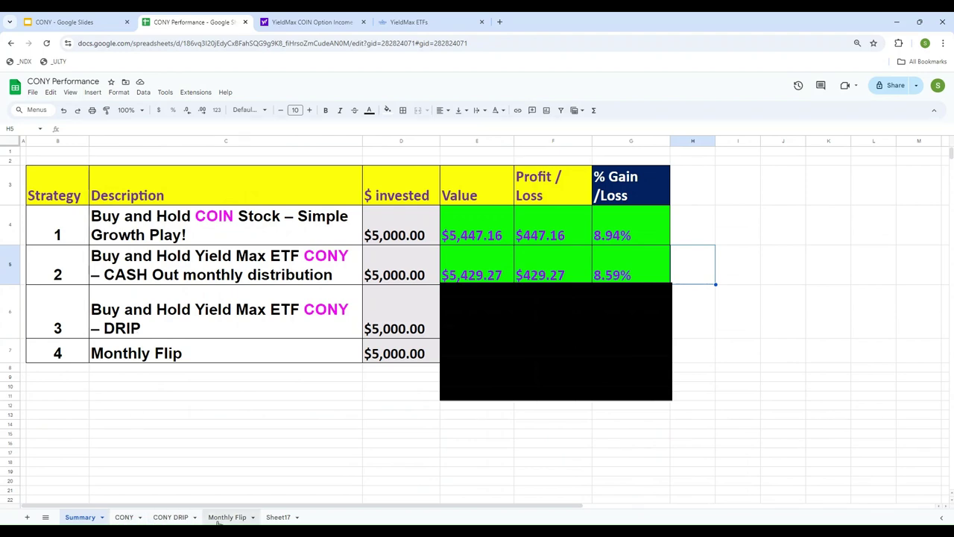
Step: Open the CONY DRIP sheet and review the first distribution in row 9, from the total in G9 back to the date
click(171, 517)
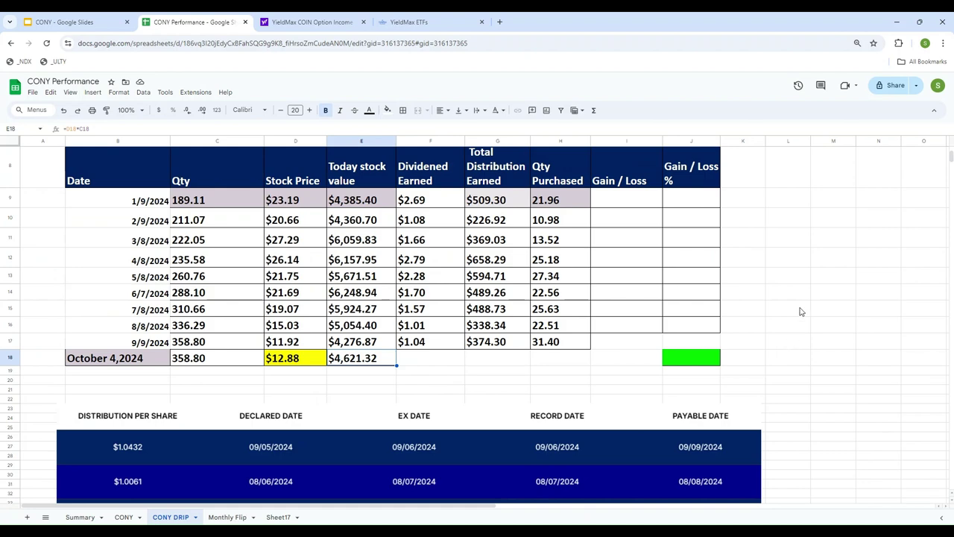
scroll(801, 311, up, 3)
click(491, 306)
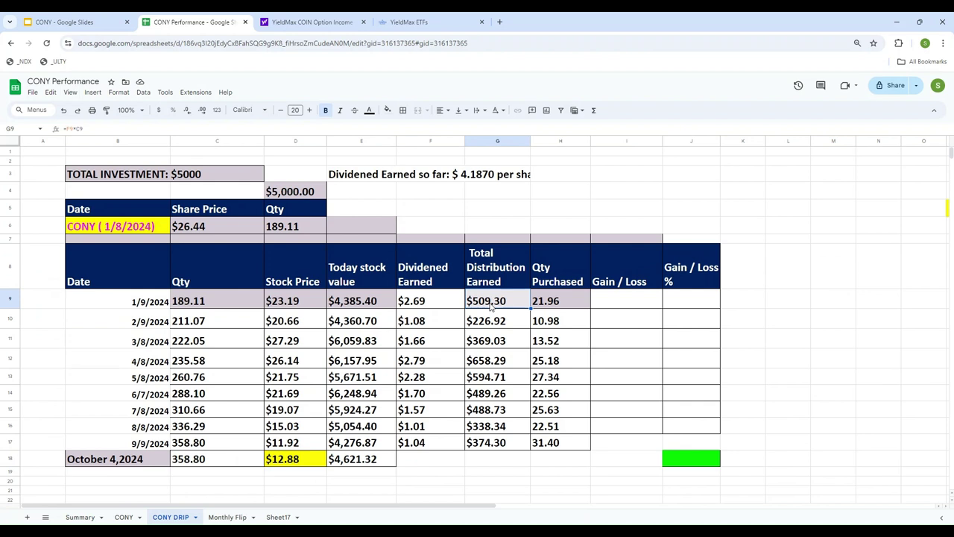
key(Left)
key(Left)
key(Left)
key(Left)
key(Left)
key(Left)
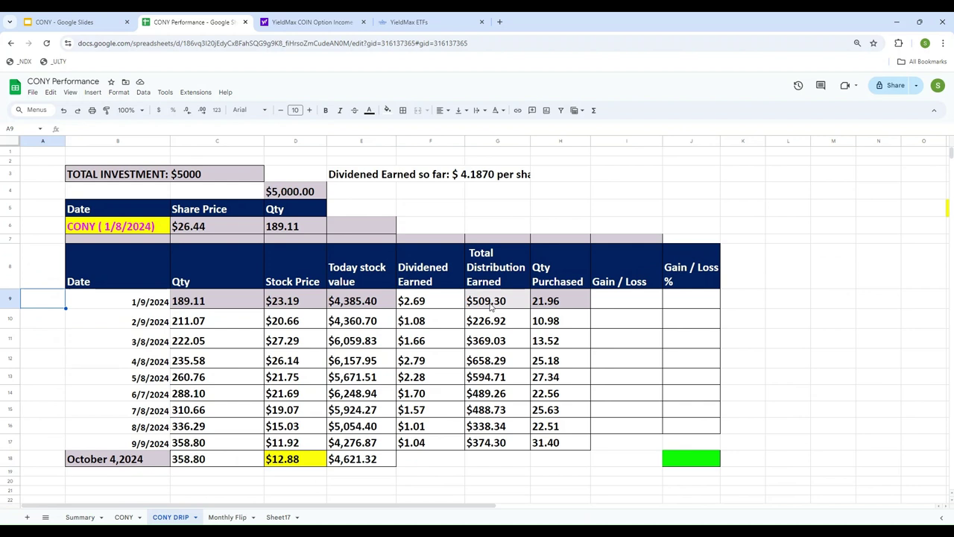
Step: Trace row 9 again between the quantity, stock price, dividend and total distribution earned
key(Right)
key(Right)
key(Right)
key(Right)
key(Right)
key(Right)
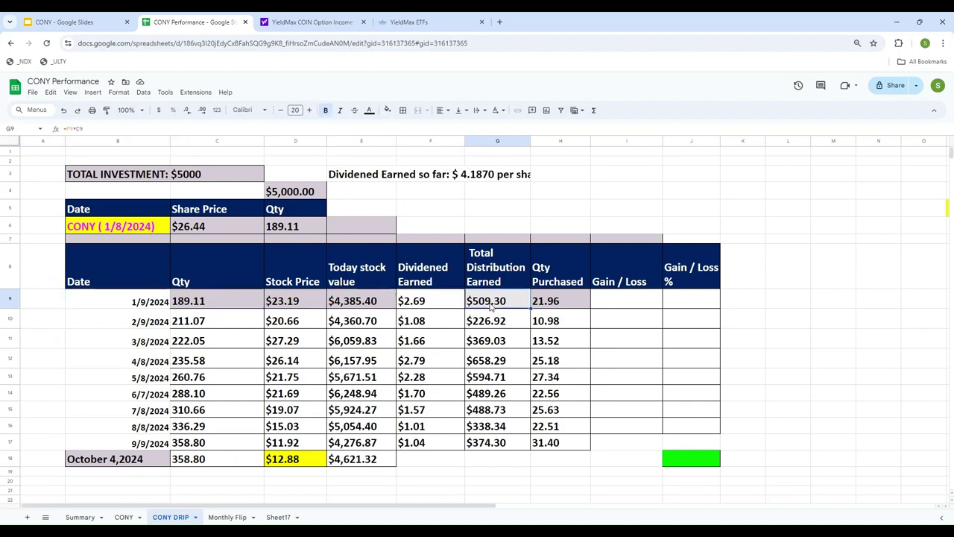
key(Left)
key(Left)
key(Left)
key(Left)
key(Left)
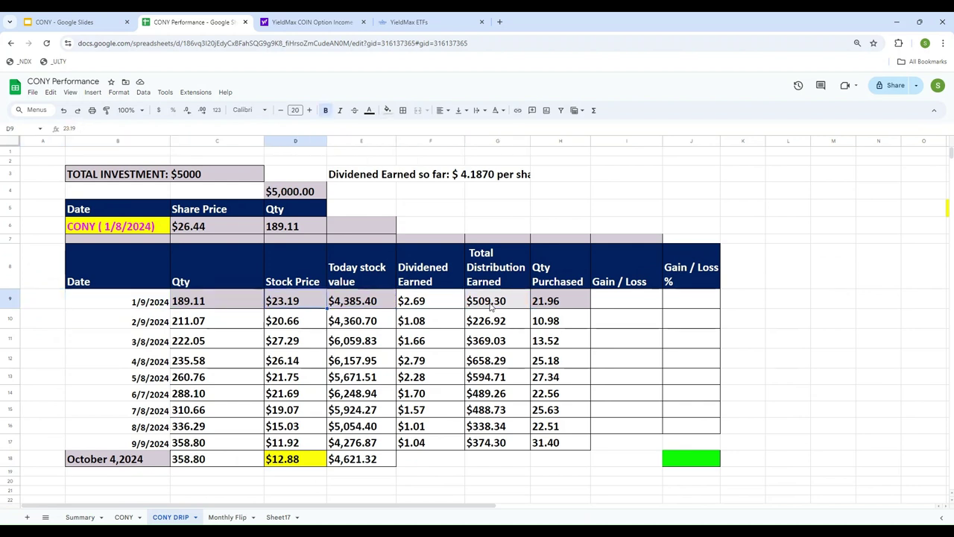
Step: Check the payable dates in the distribution table below the DRIP calculation
key(Down)
key(Down)
key(Down)
key(Down)
key(Down)
key(Down)
key(Down)
key(Down)
key(Down)
key(Down)
key(Down)
key(Down)
key(Down)
key(Down)
key(Down)
key(Down)
key(Down)
key(Down)
key(Down)
key(Down)
key(Down)
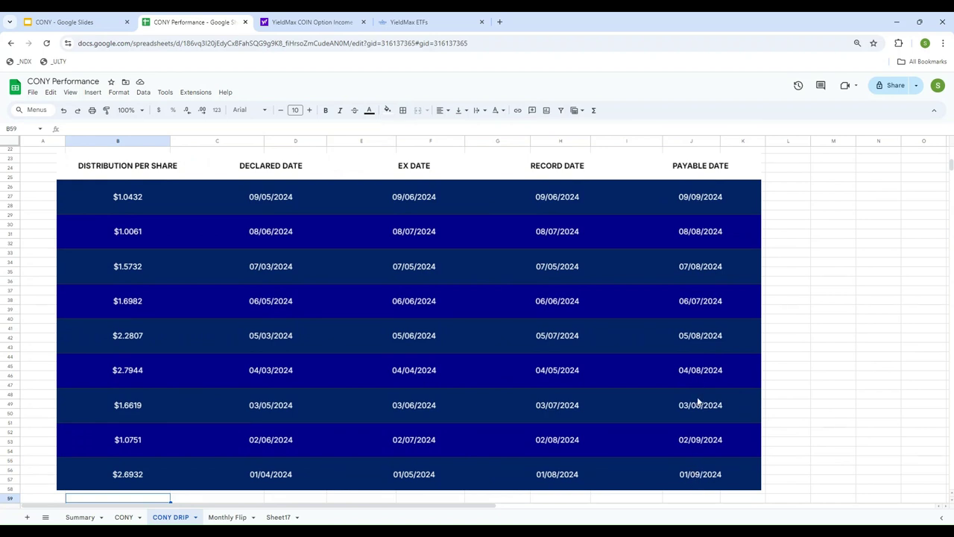
Step: Review the first reinvestment date in B9 and compare the quantity in C9 with the initial quantity in D6
scroll(644, 432, up, 5)
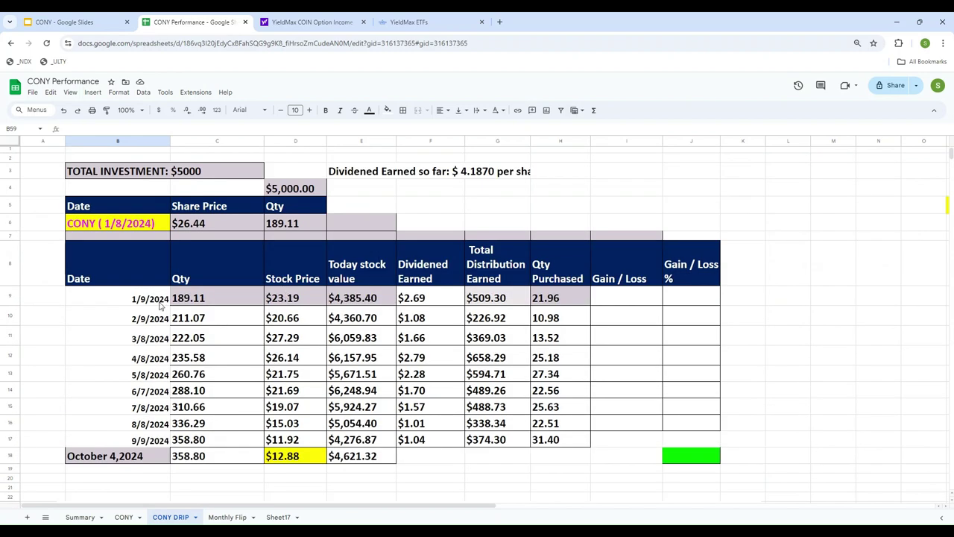
click(148, 299)
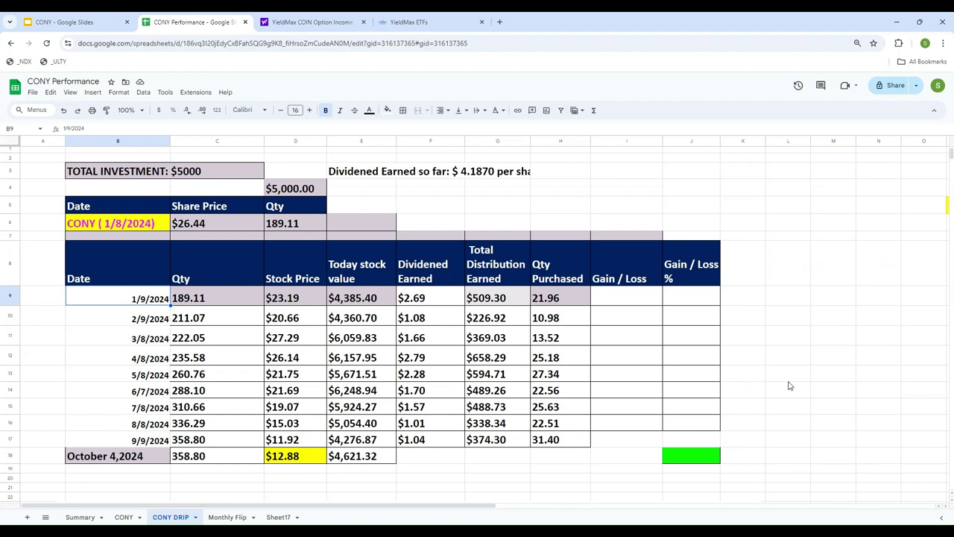
click(196, 303)
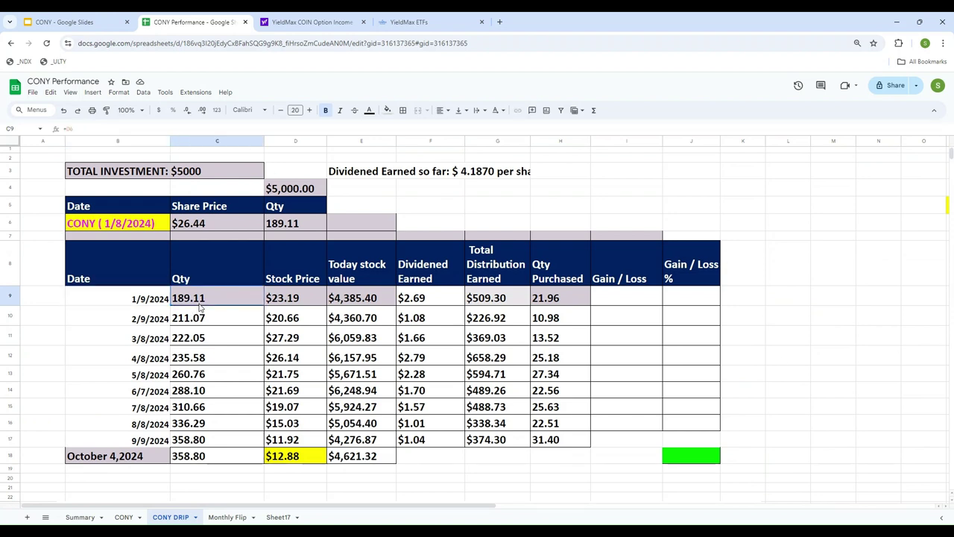
click(290, 226)
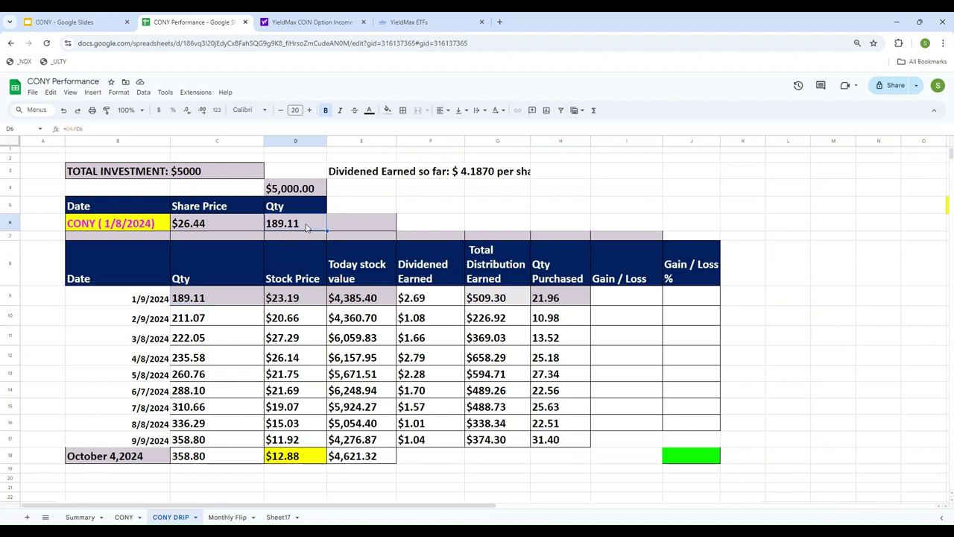
click(206, 304)
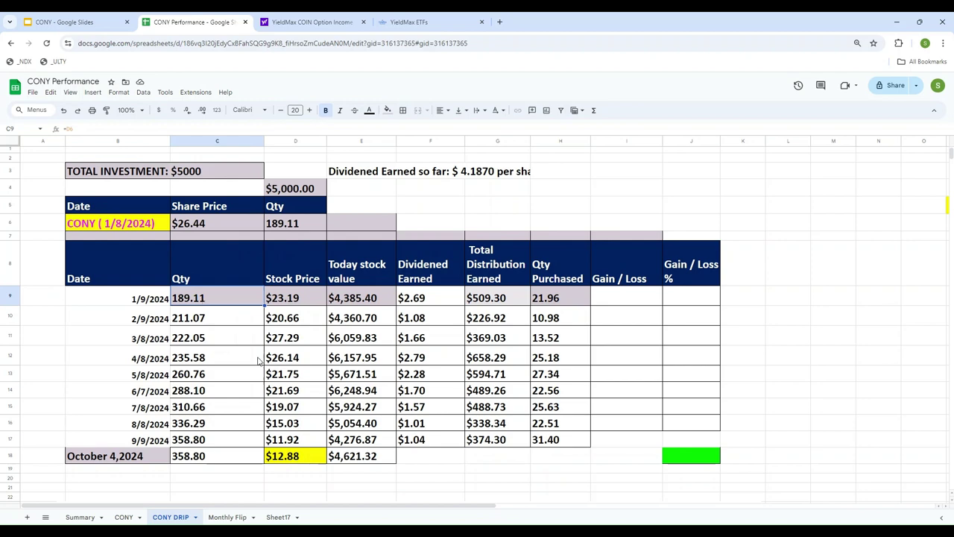
Step: Switch to Yahoo Finance and look up CONY's closing price for Jan 9, 2024 in the historical data
click(317, 22)
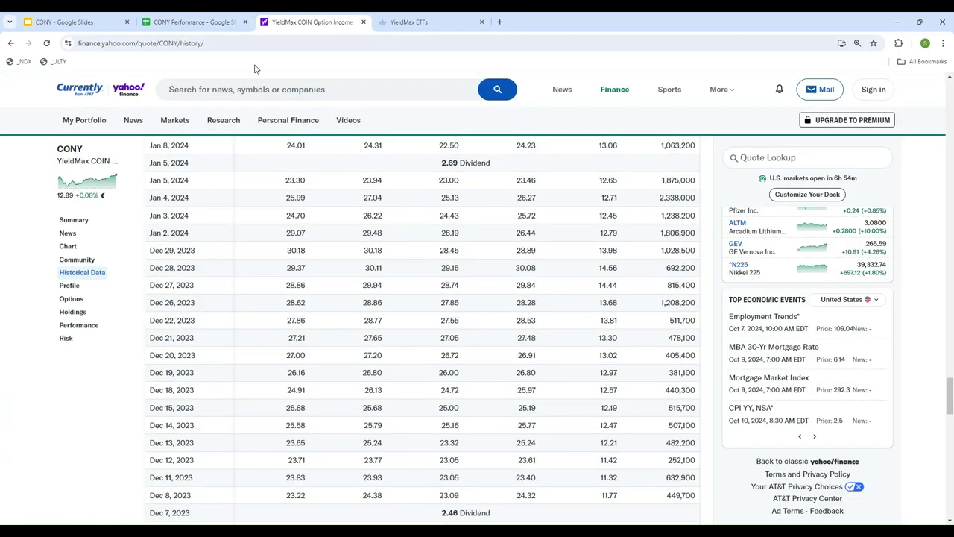
scroll(301, 192, down, 2)
scroll(301, 192, down, 4)
scroll(313, 176, up, 7)
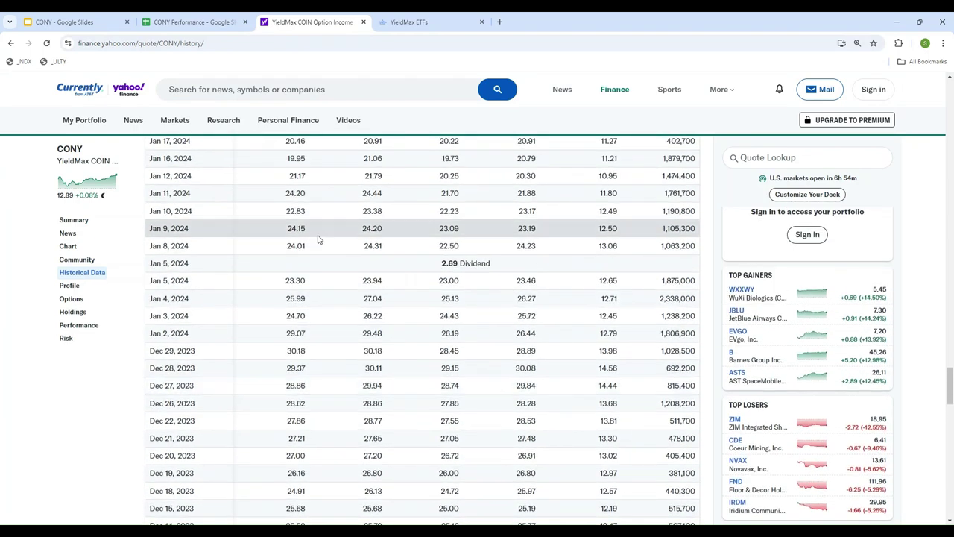
scroll(317, 239, up, 2)
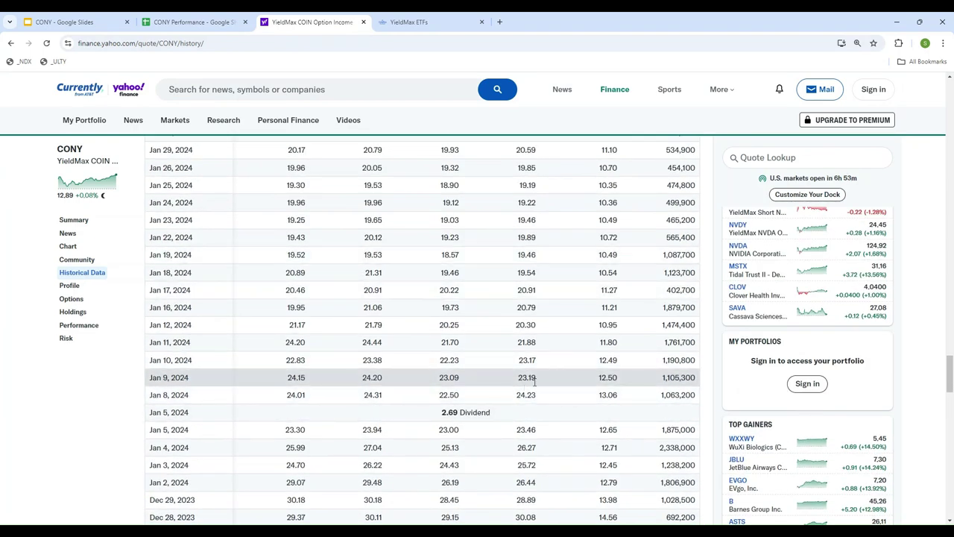
Step: Switch back to the CONY Performance spreadsheet and calculate the stock value in E9 with the formula =D9*C9
click(193, 22)
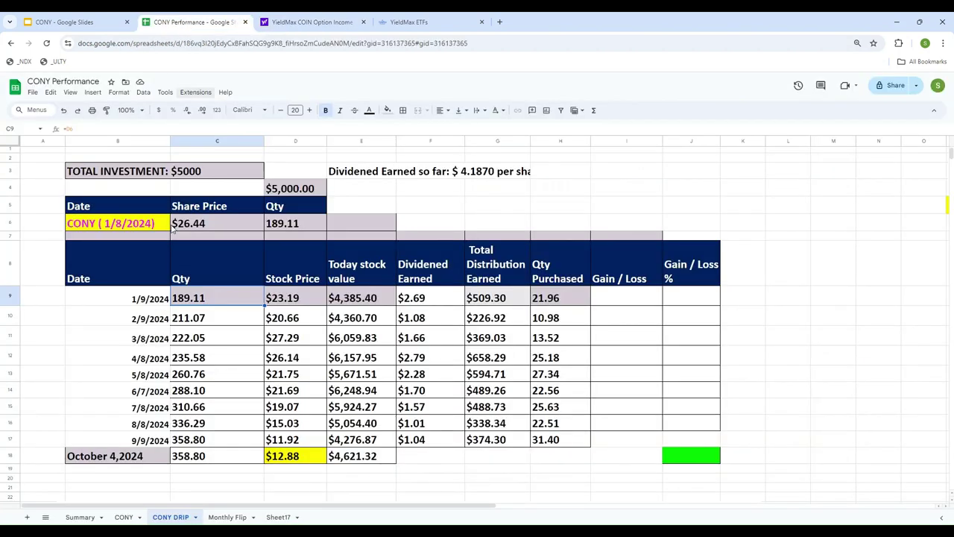
click(297, 304)
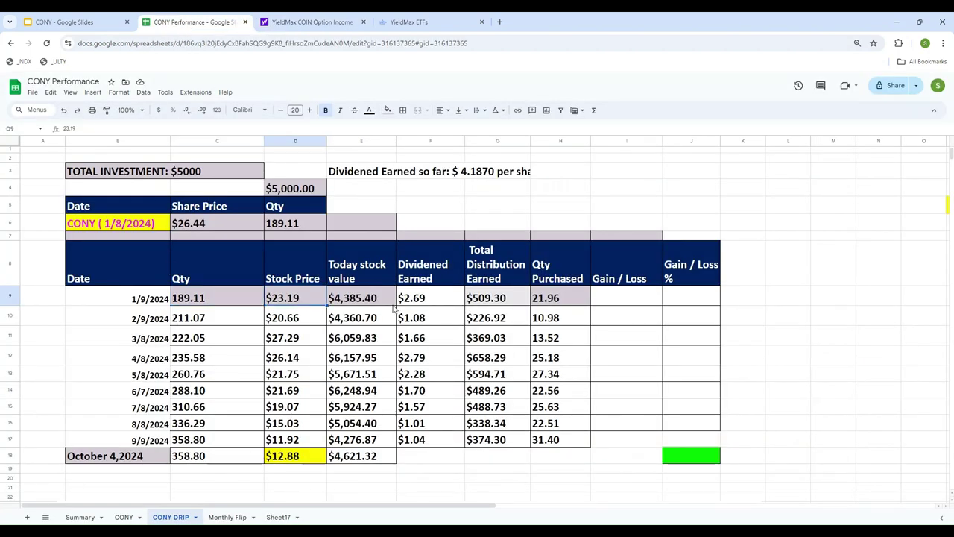
click(364, 300)
text(=D9)
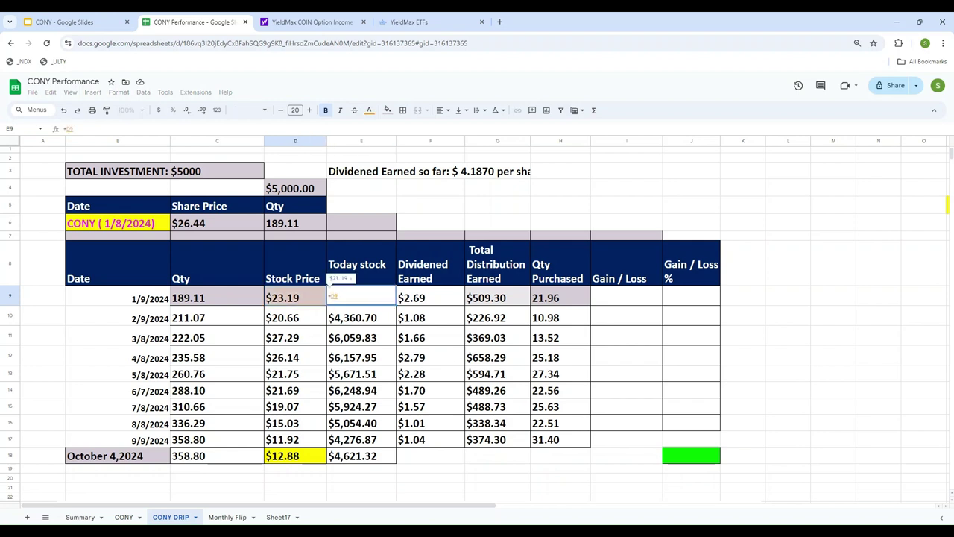
text(*C9)
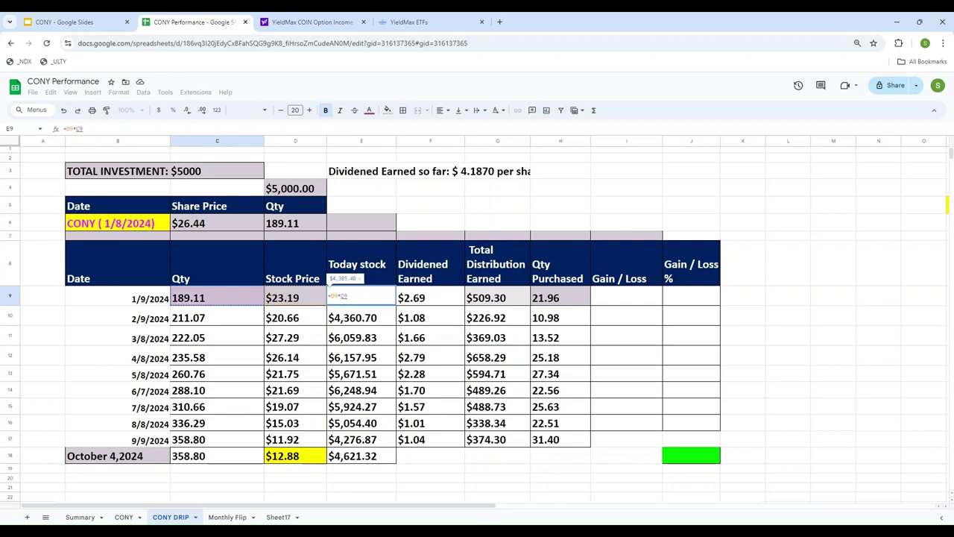
key(Return)
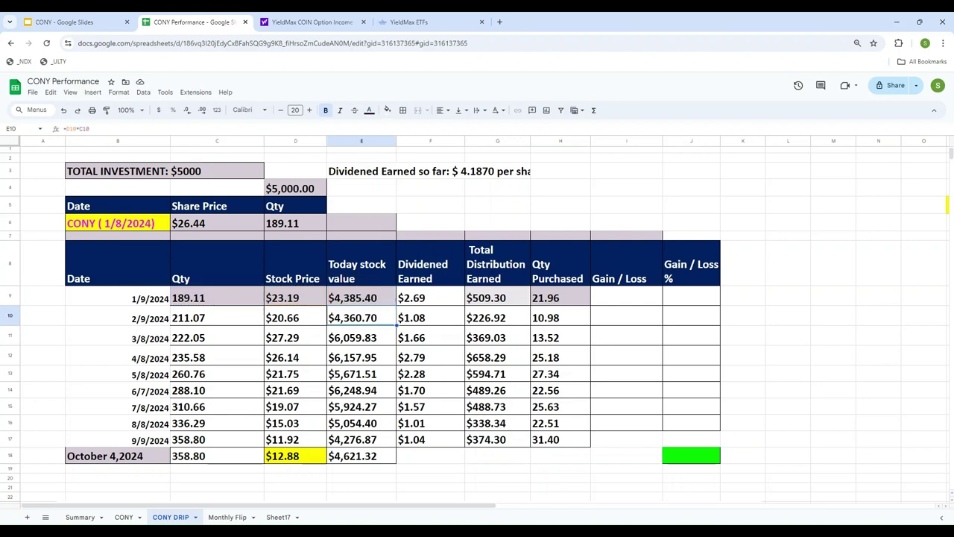
Step: Check the January distribution per share in the distribution table against the dividend earned in F9
scroll(252, 442, down, 10)
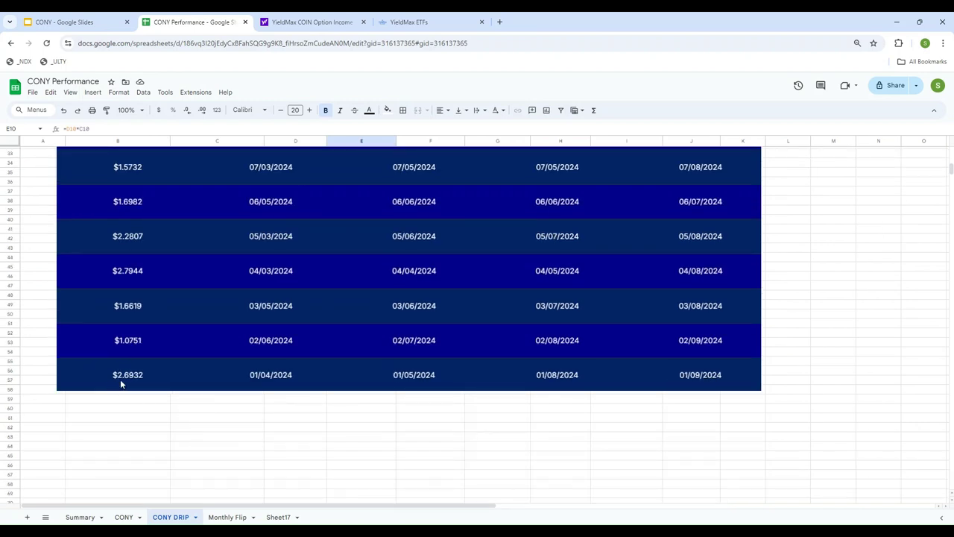
scroll(279, 392, up, 10)
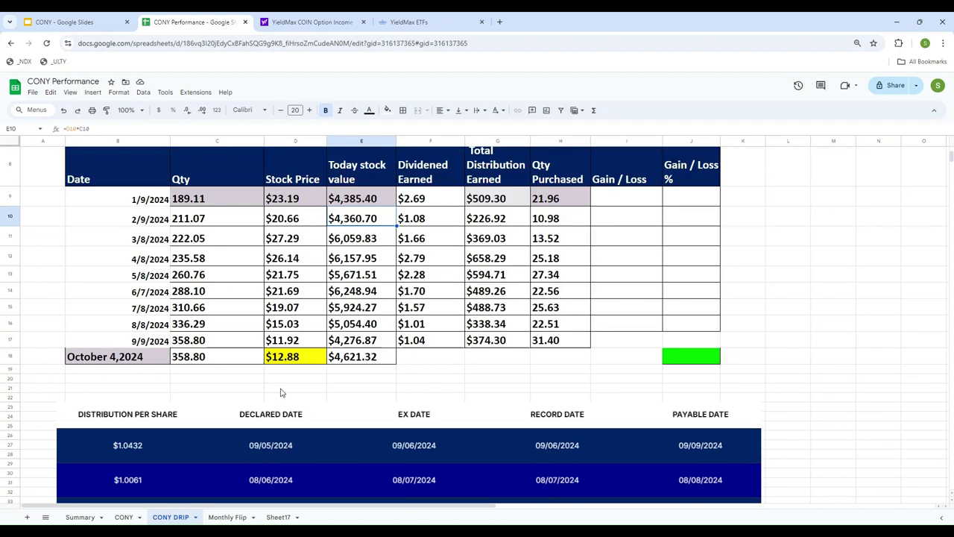
click(433, 299)
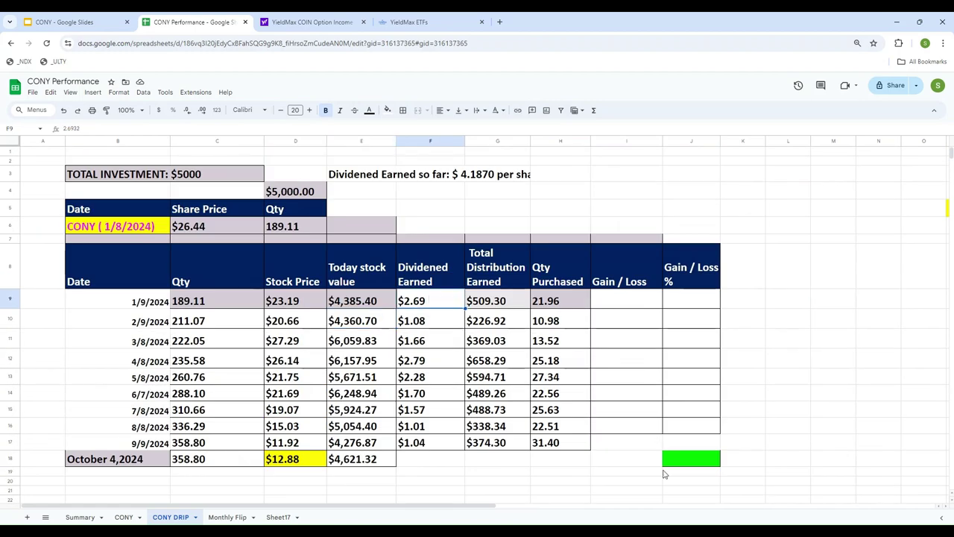
Step: Calculate the total distribution earned in G9 with the formula =C9*F9
key(Right)
text(=)
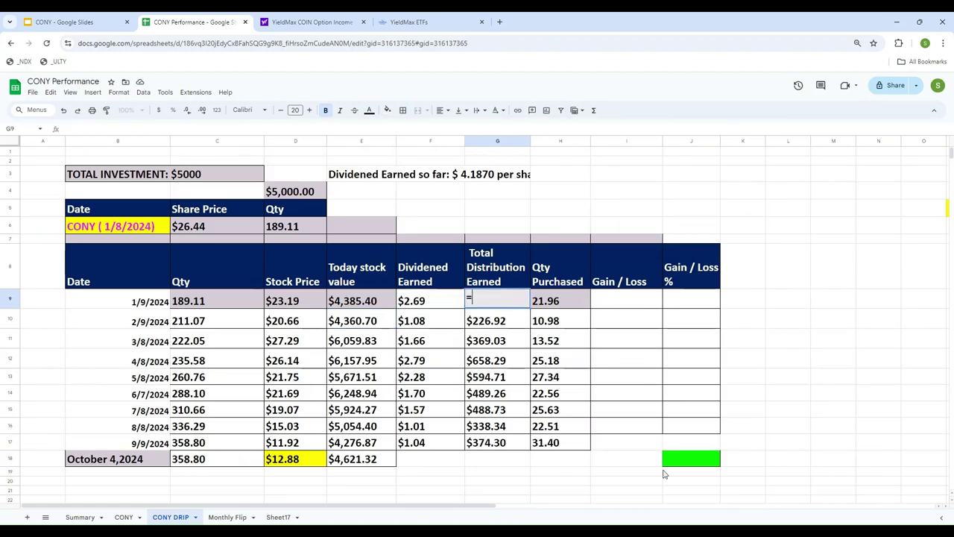
key(Left)
key(Left)
key(Left)
key(Left)
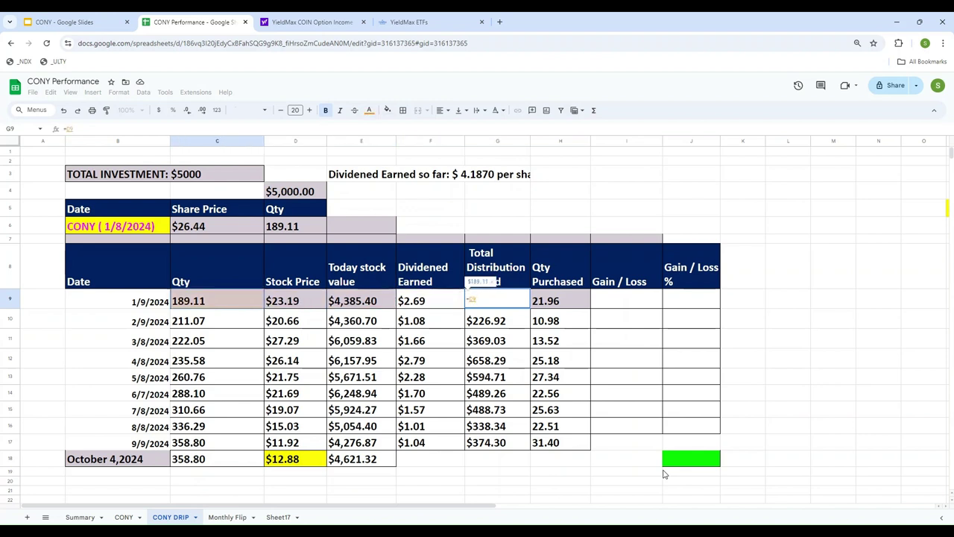
text(*)
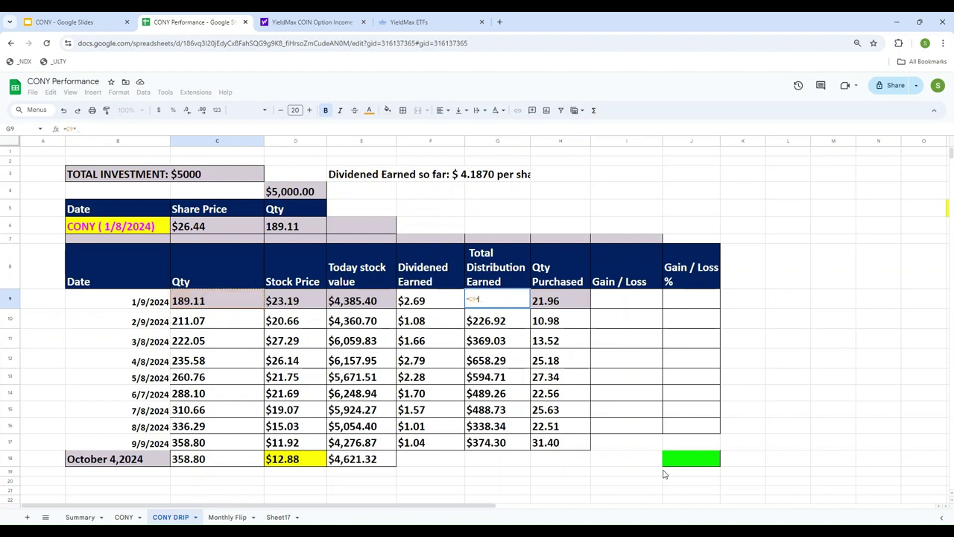
key(Left)
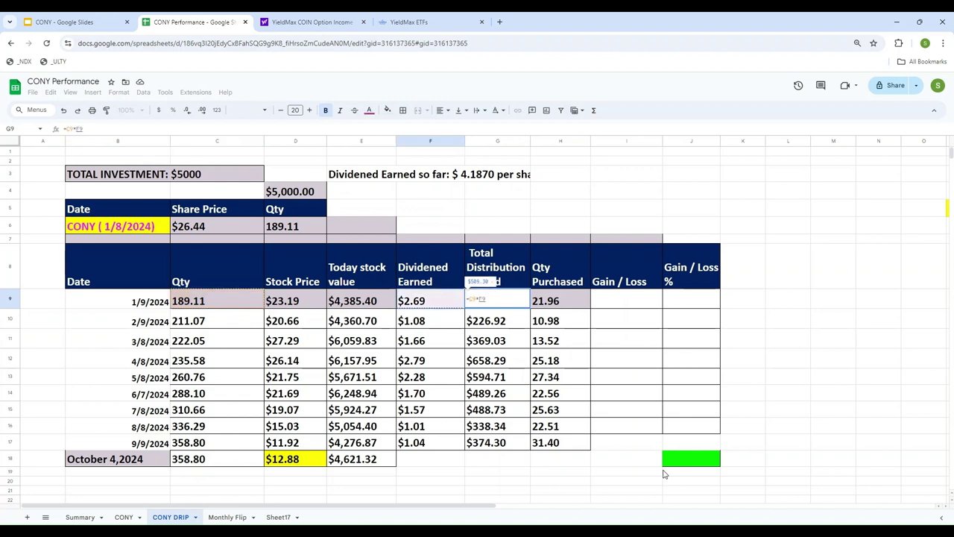
key(Return)
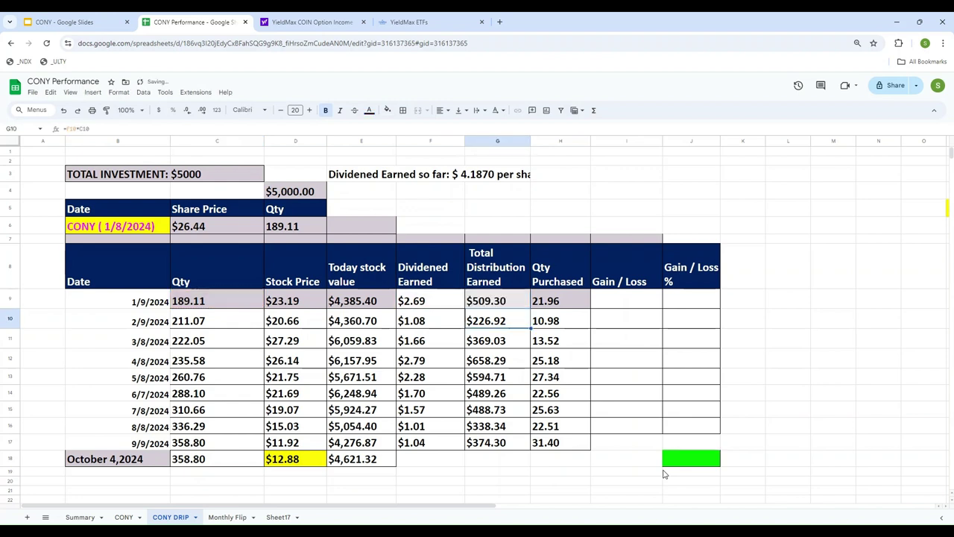
key(Up)
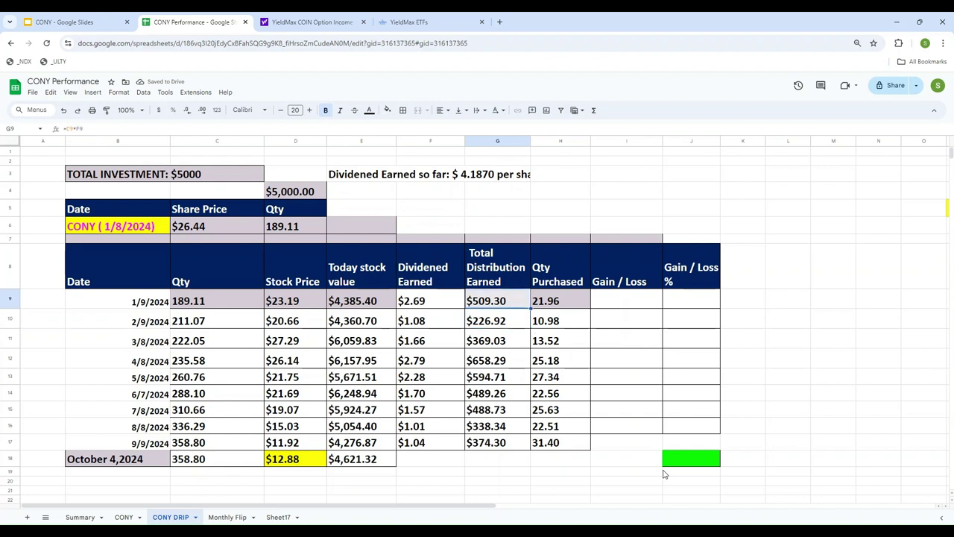
Step: Calculate the quantity purchased in H9 with the formula =G9/D9
key(Right)
text(=)
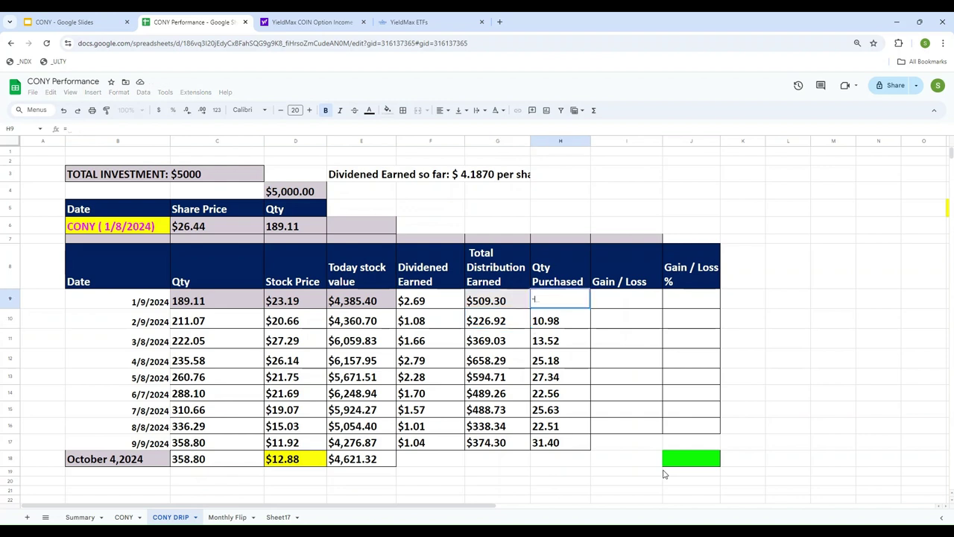
key(Left)
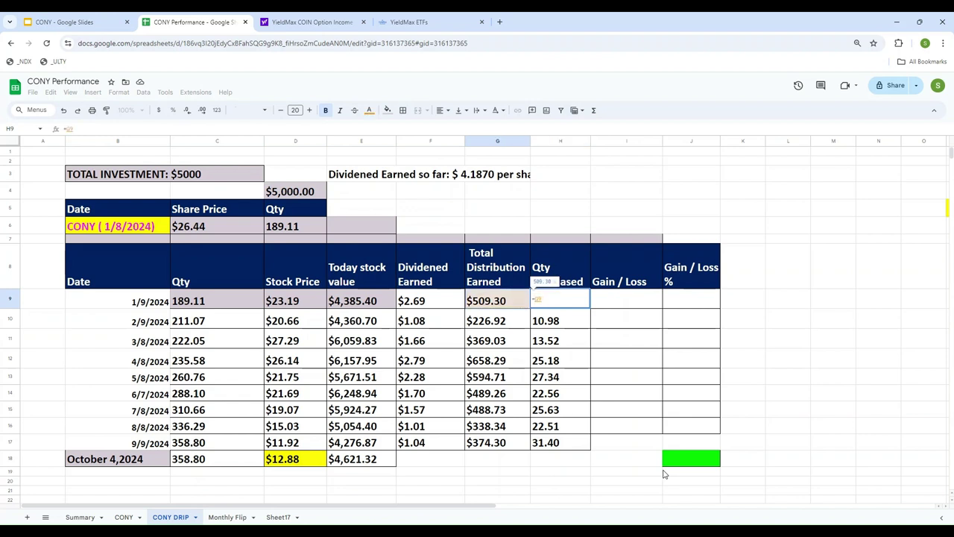
text(/)
key(Left)
key(Left)
key(Left)
key(Left)
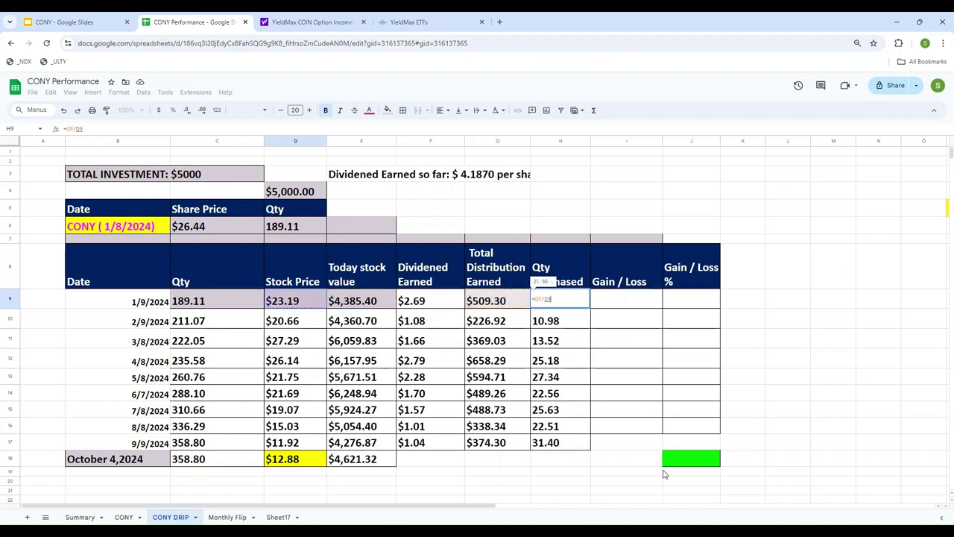
key(Return)
key(Up)
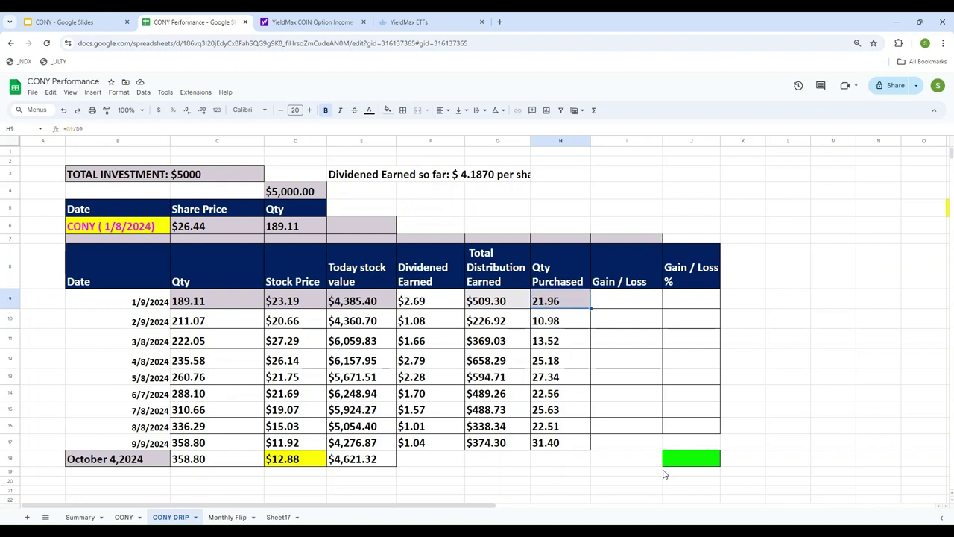
Step: Compare the held quantity in C9 with the quantity purchased in H9
key(Left)
key(Left)
key(Left)
key(Left)
key(Left)
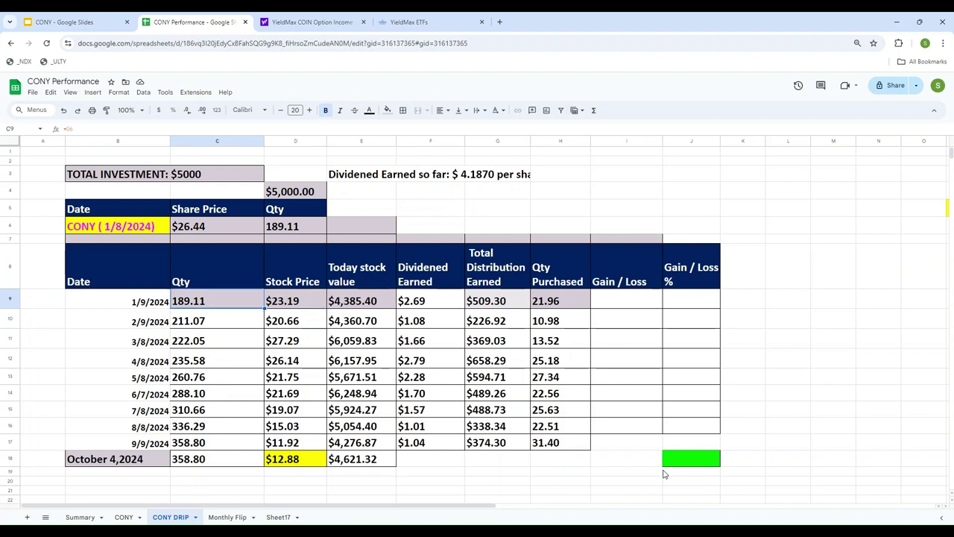
key(Right)
key(Right)
key(Right)
key(Right)
key(Right)
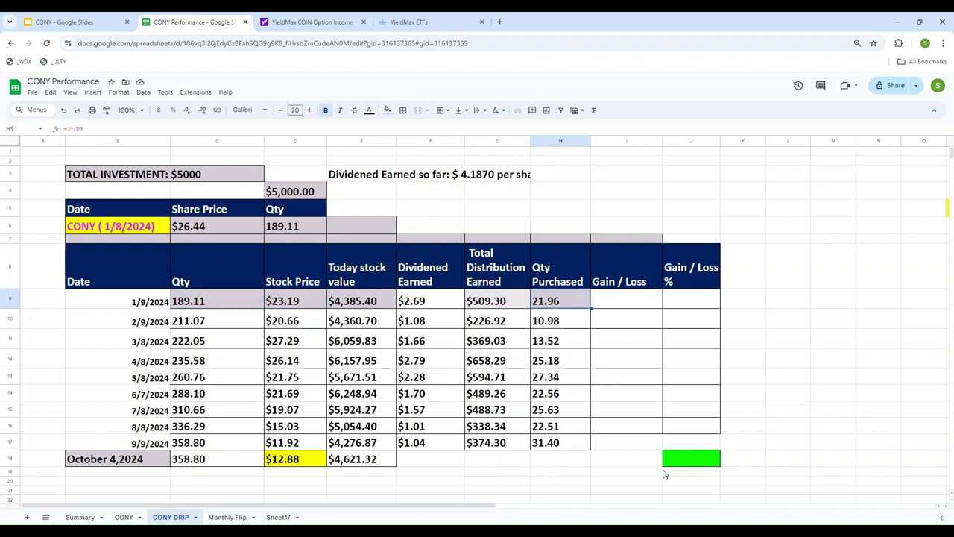
Step: Trace the 2/9/2024 row from the new quantity in C10 across to the quantity purchased in H10
key(Down)
key(Left)
key(Left)
key(Left)
key(Left)
key(Left)
key(Left)
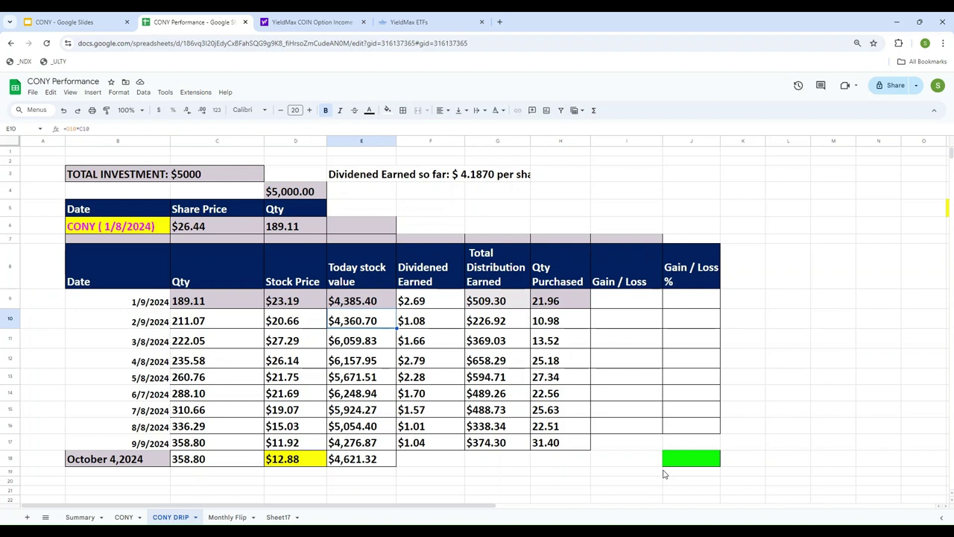
key(Right)
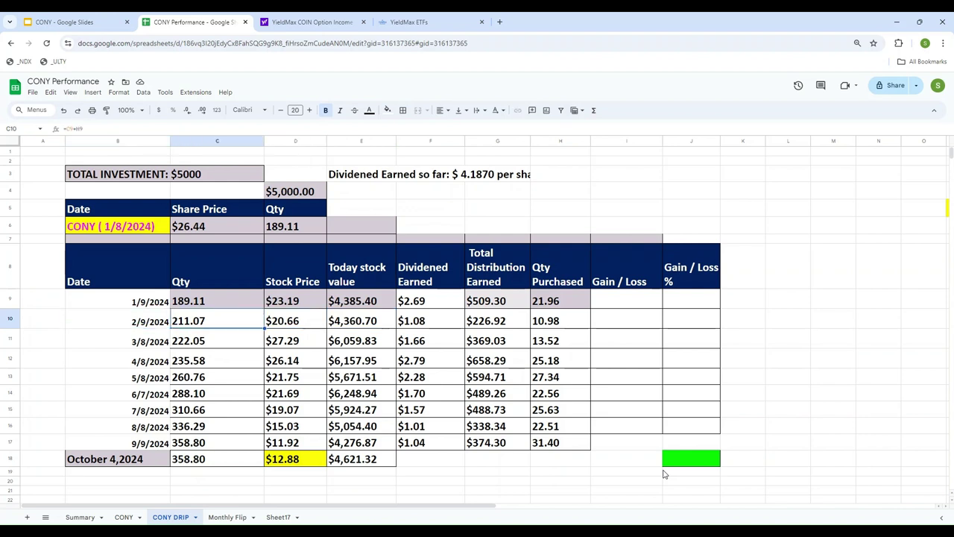
key(Right)
key(Right)
key(Right)
key(Right)
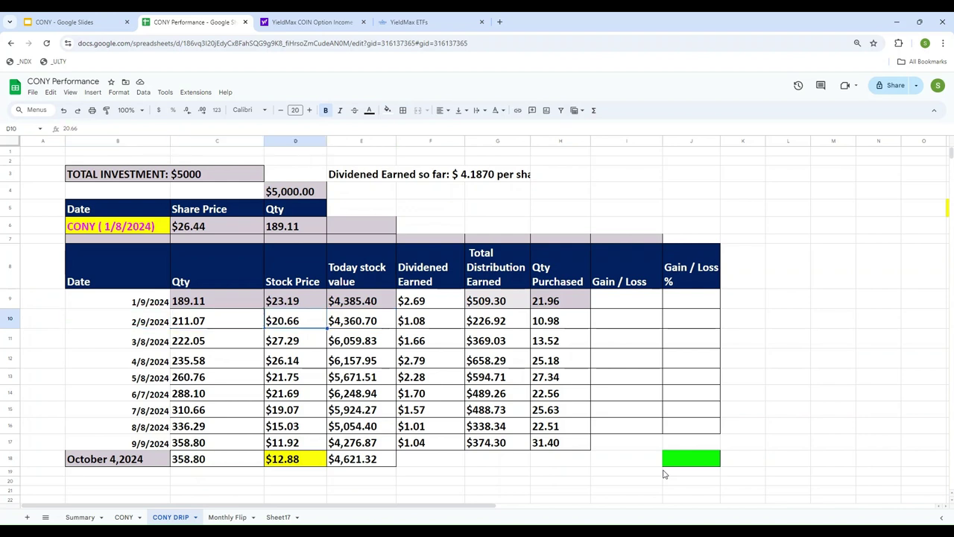
key(Right)
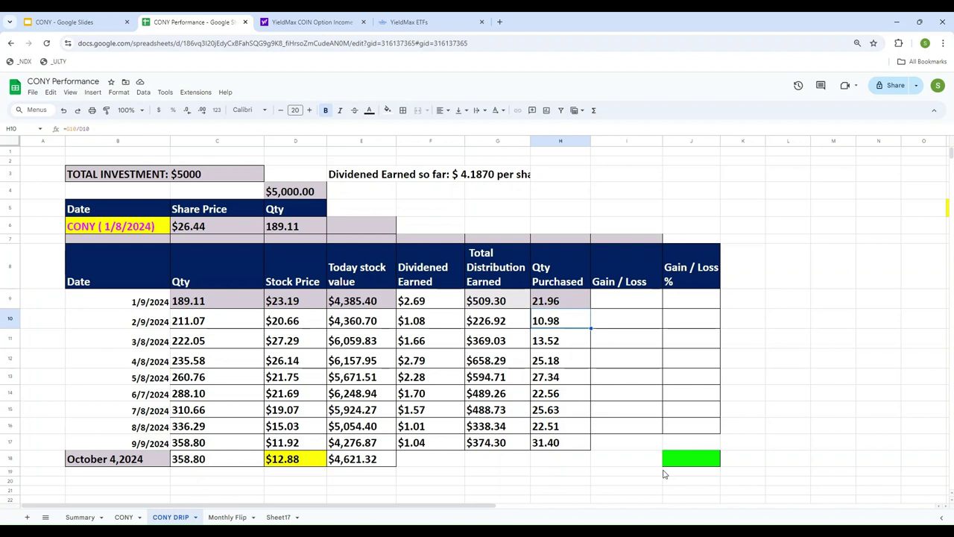
Step: Follow the Qty Purchased column down to the 9/9/2024 row and review the held quantity in C17
key(Down)
key(Down)
key(Down)
key(Down)
key(Down)
key(Down)
key(Down)
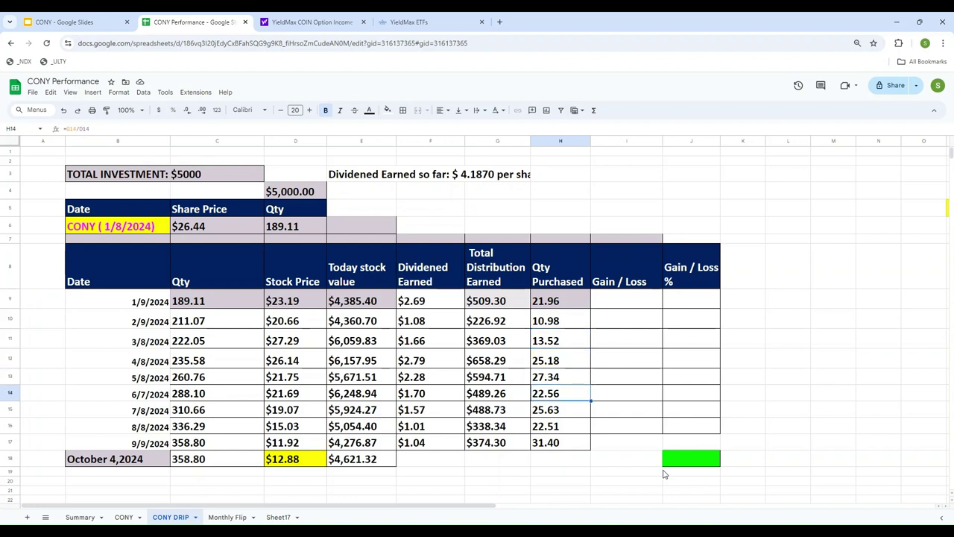
key(Left)
key(Left)
key(Left)
key(Left)
key(Left)
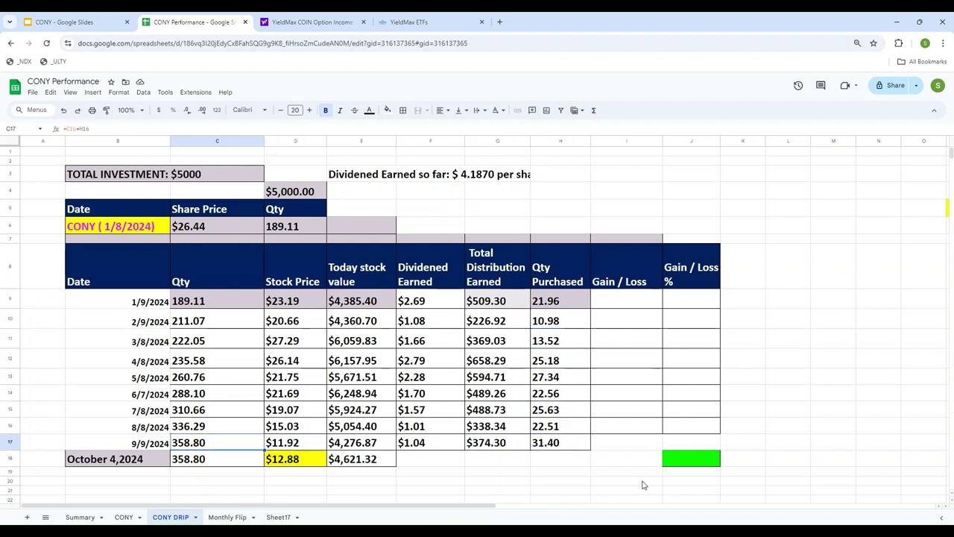
Step: Check the latest payable date in the distribution table and compare the October 4 quantity in C18 with row 17's held and purchased quantities
scroll(754, 422, down, 10)
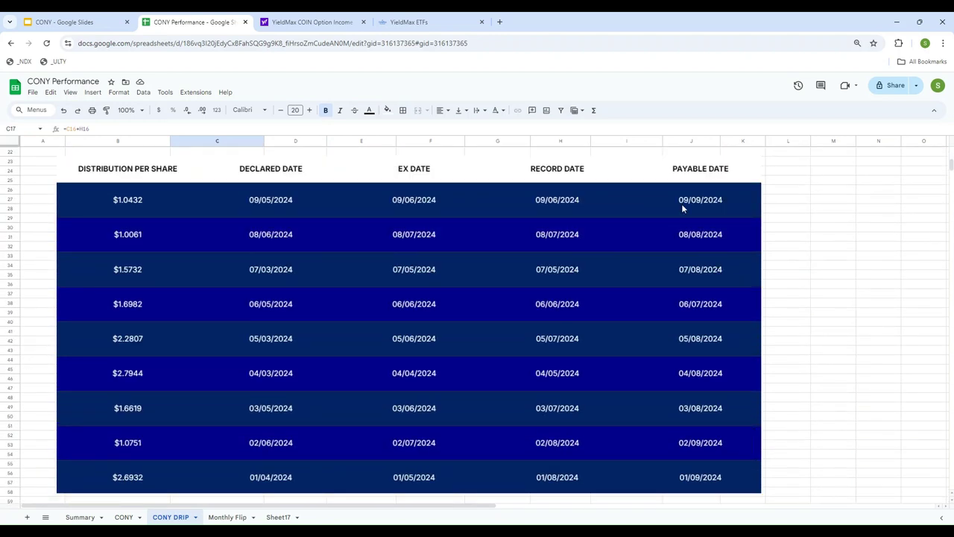
scroll(778, 241, up, 5)
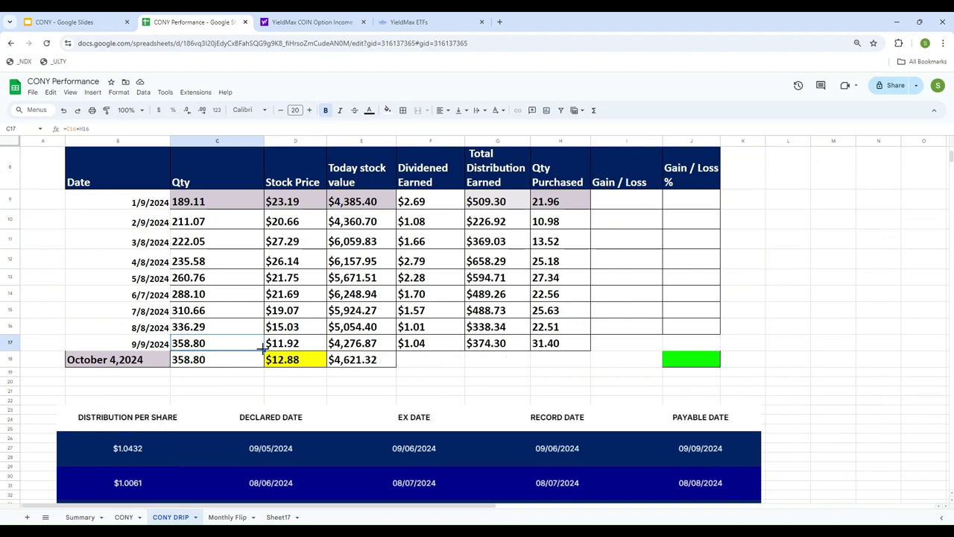
click(231, 363)
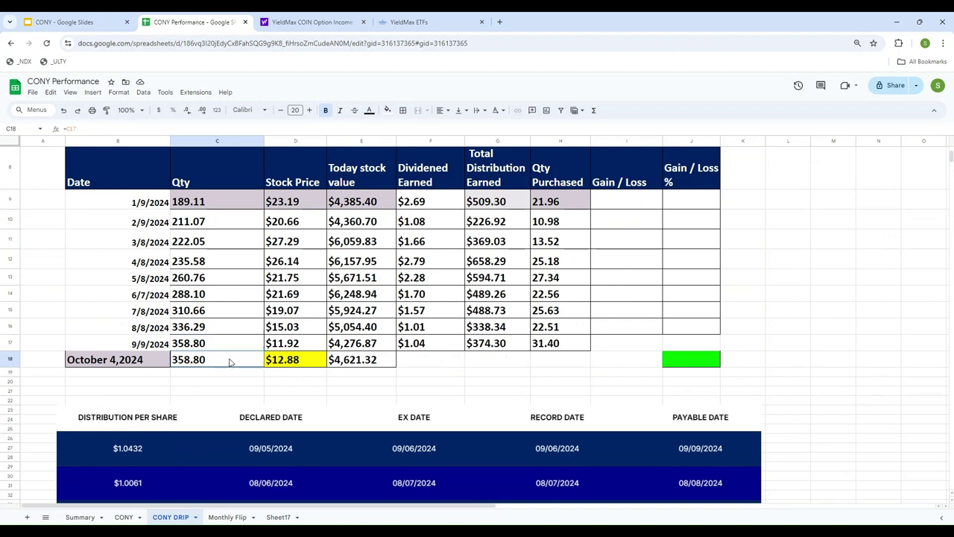
click(550, 344)
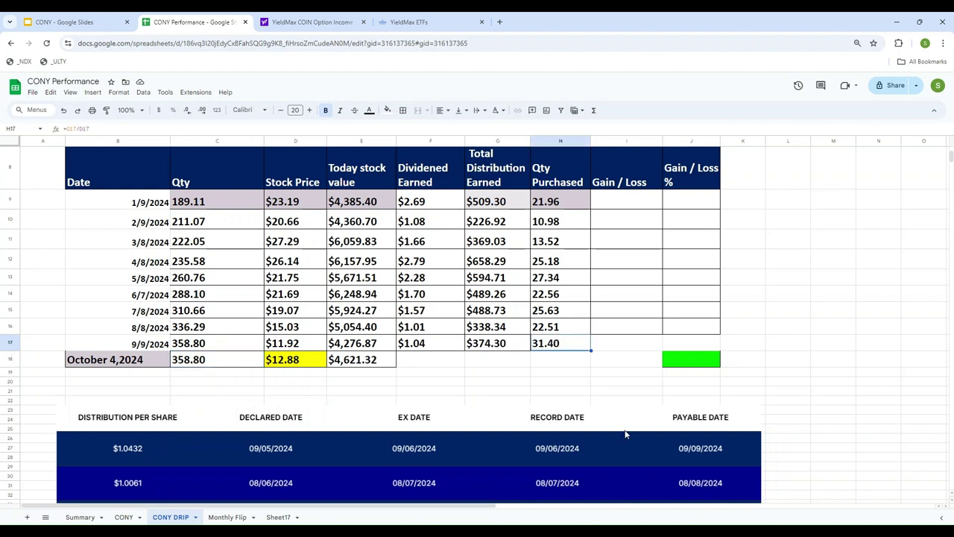
key(Left)
key(Left)
key(Left)
key(Left)
key(Left)
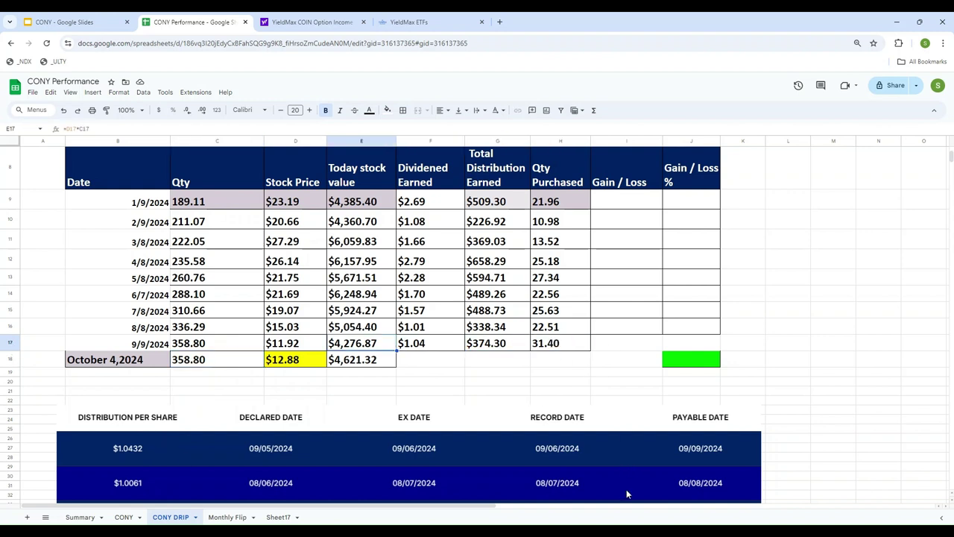
Step: Set the October 4 quantity in C18 to the held plus purchased quantities of the 9/9/2024 row, =C17+H17
key(Down)
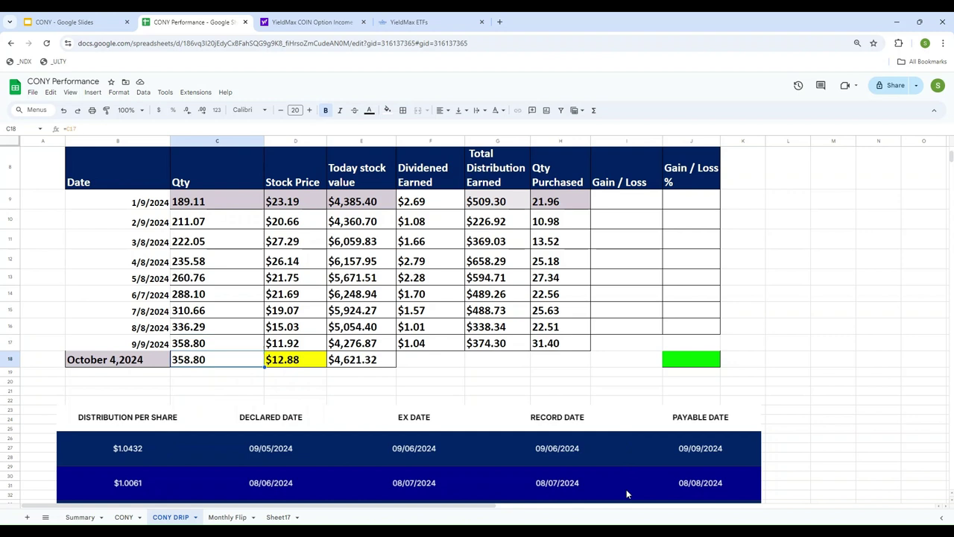
text(=)
key(Up)
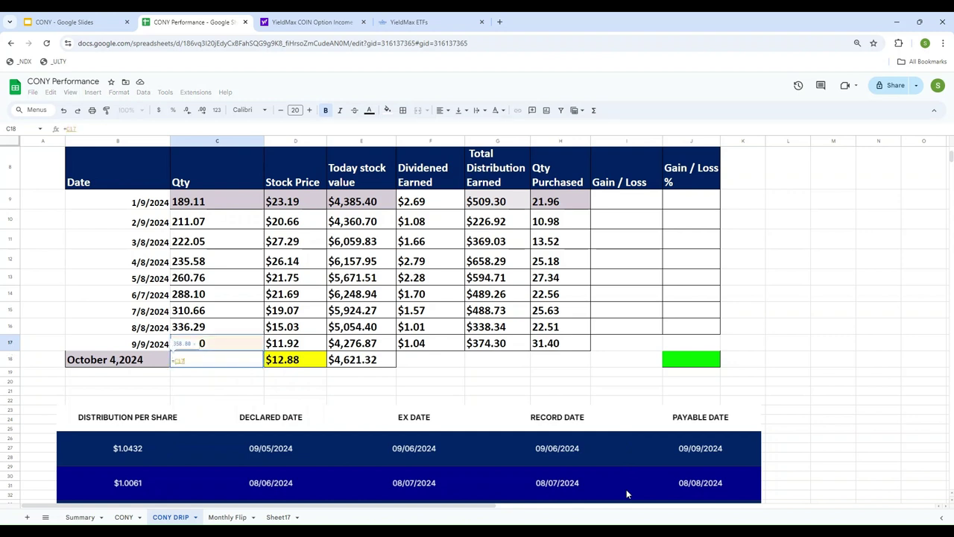
text(+)
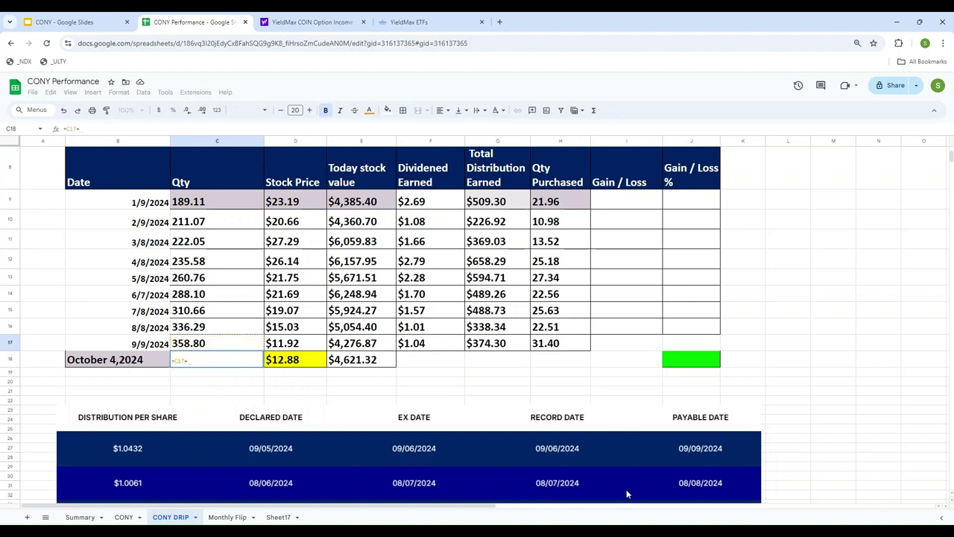
key(Right)
key(Right)
key(Right)
key(Right)
key(Right)
key(Up)
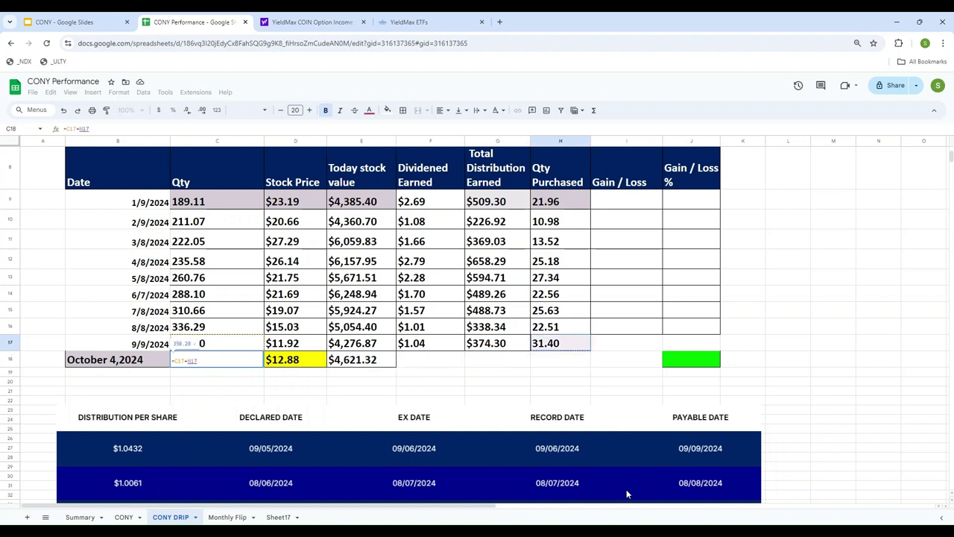
key(Return)
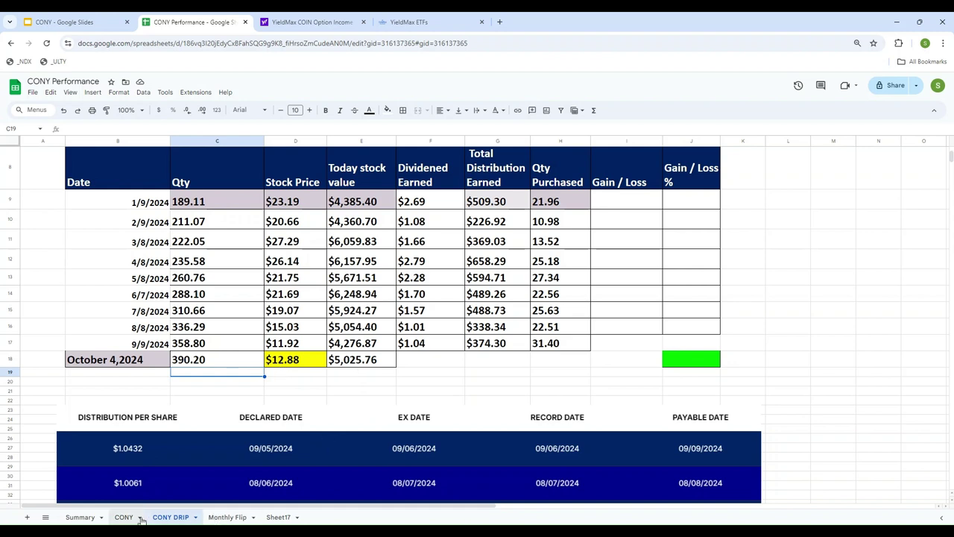
Step: On the Summary sheet, slide the black cover down to uncover the CONY DRIP row and set its value in E6 to 5025.76
click(80, 517)
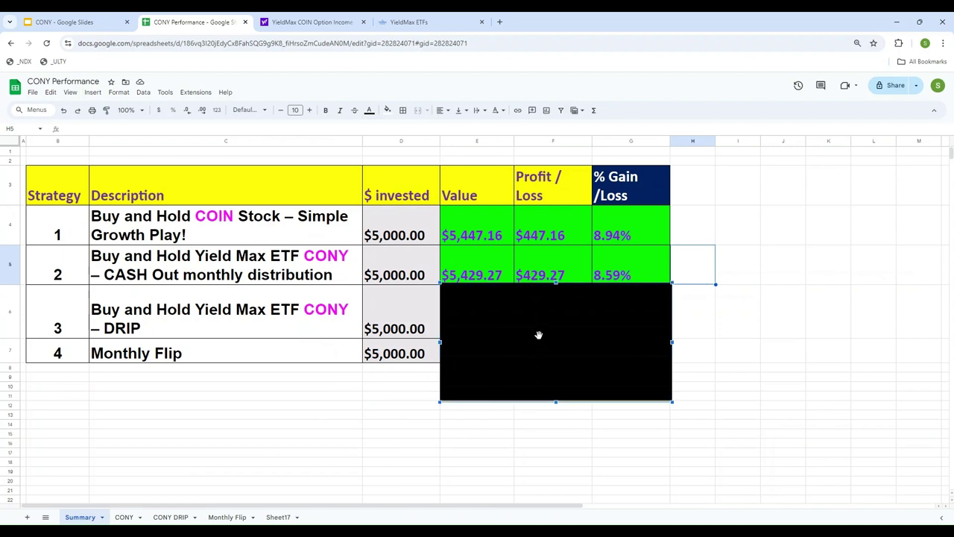
drag(539, 335, 539, 403)
click(465, 317)
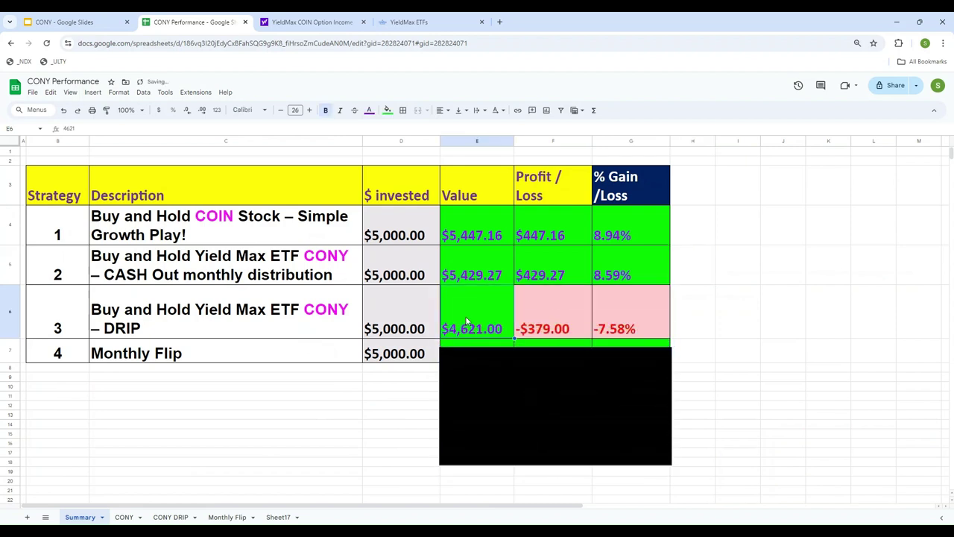
text(5,025.76)
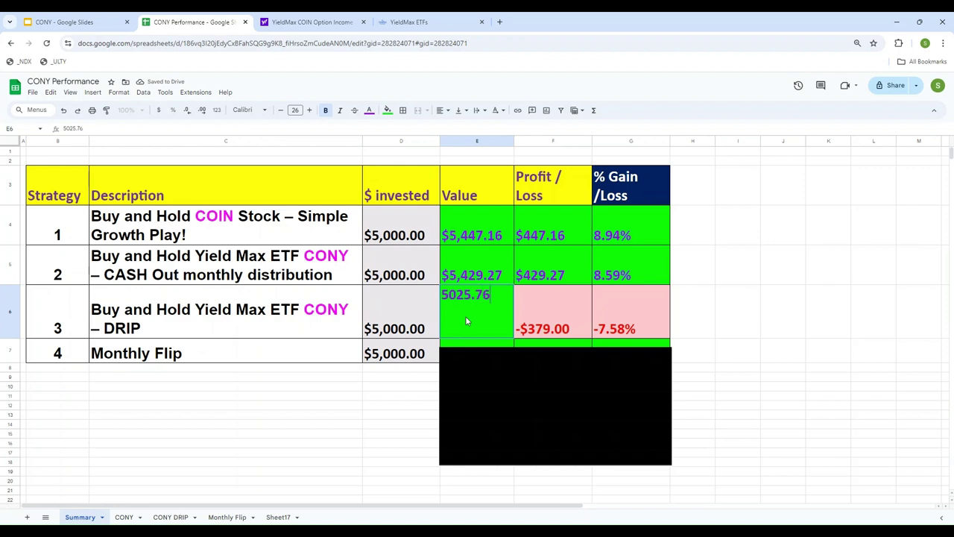
key(Return)
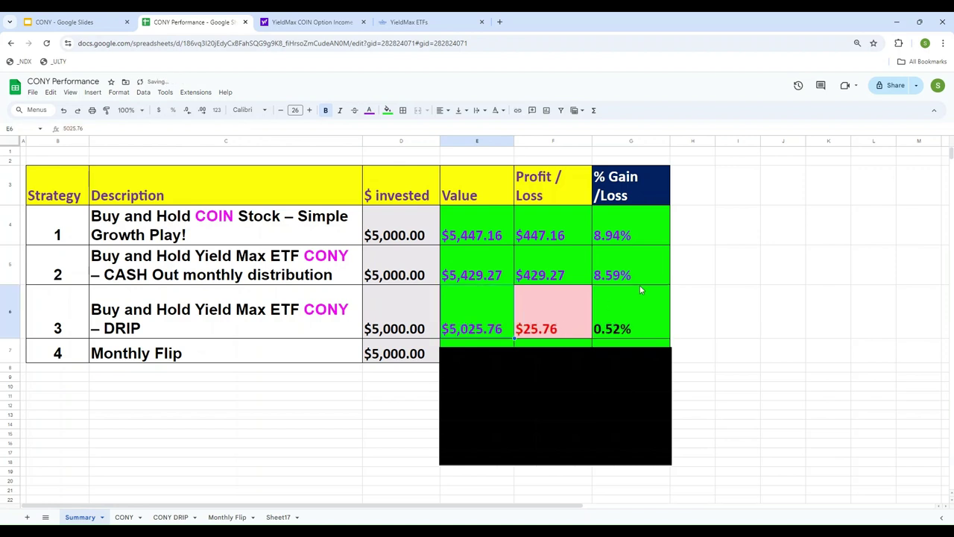
Step: Copy the formatting of F5 and G5 onto the DRIP row's F6 and G6, and move the black cover up against that row
click(538, 268)
click(106, 110)
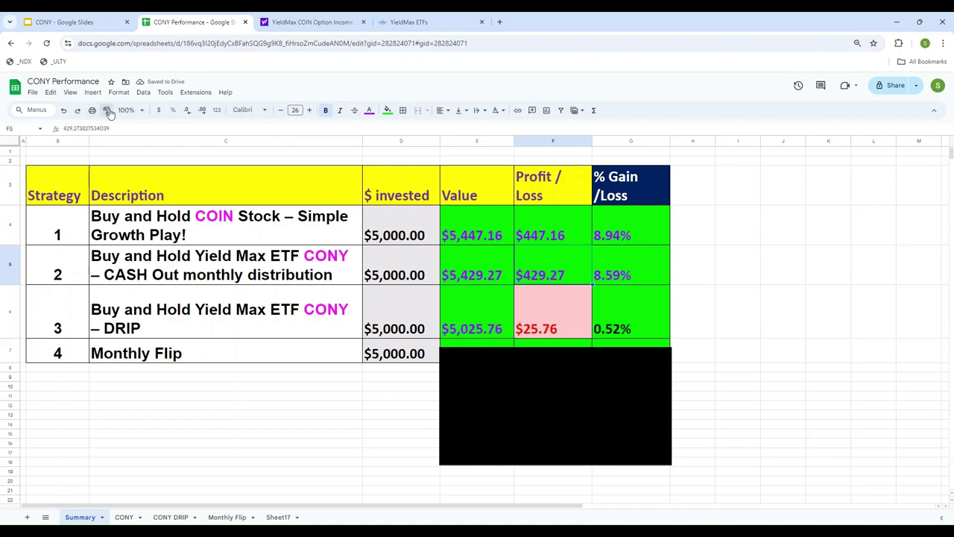
click(538, 319)
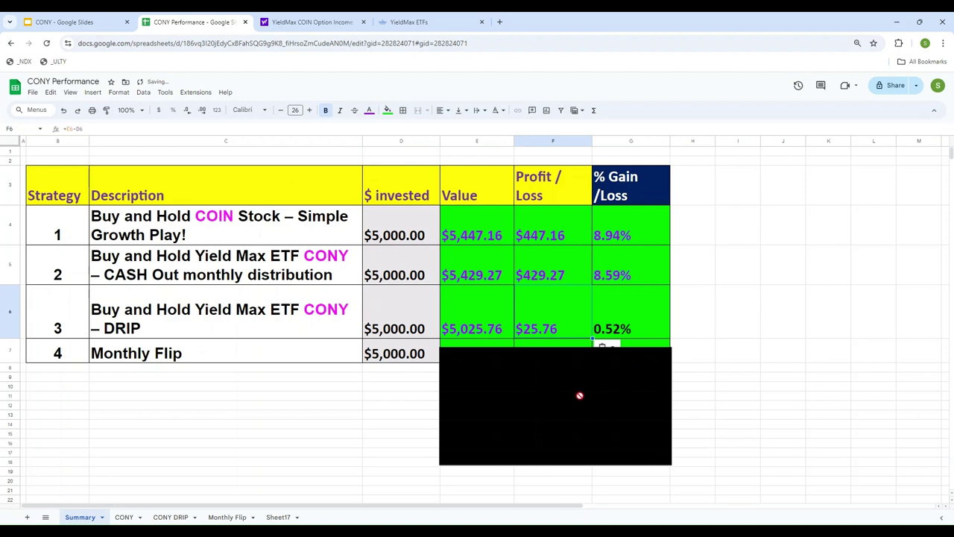
drag(555, 378, 554, 368)
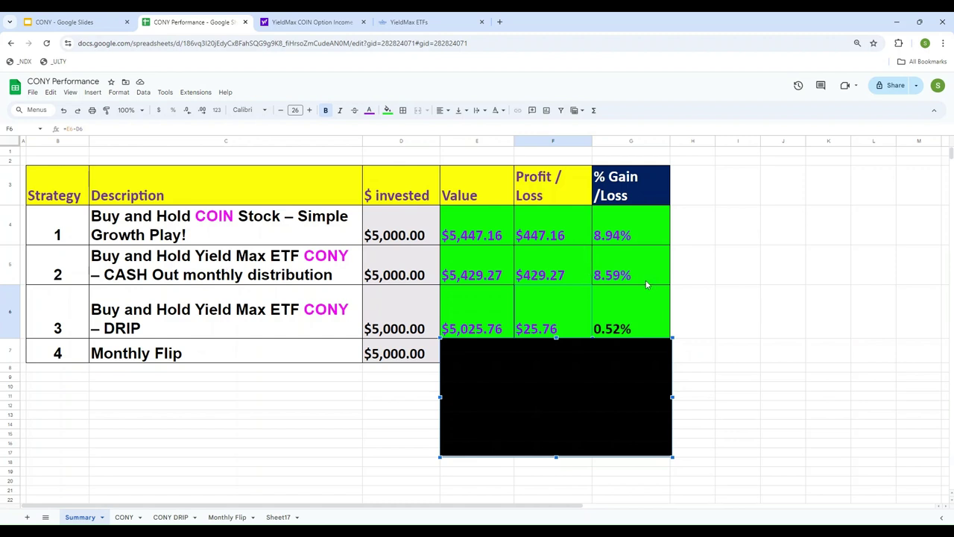
click(619, 270)
click(106, 110)
click(630, 313)
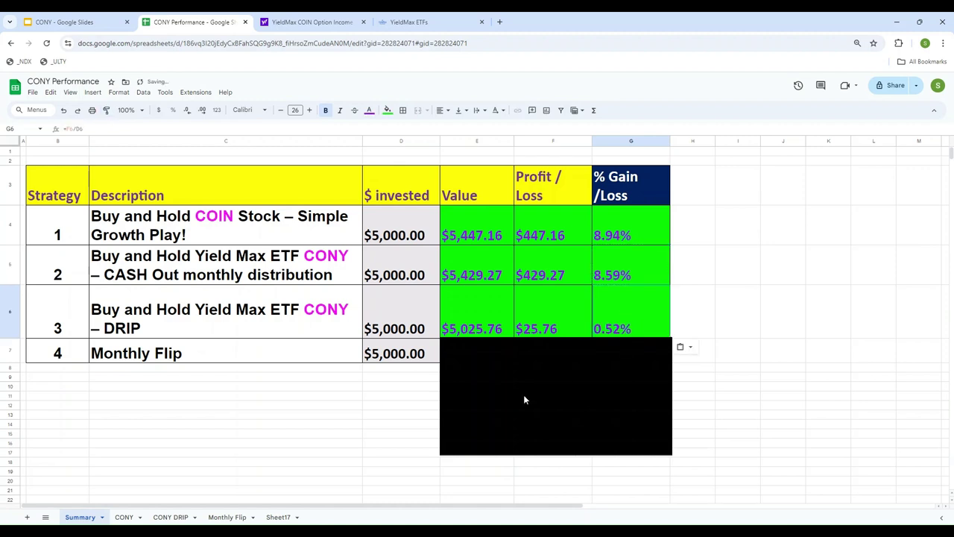
click(145, 326)
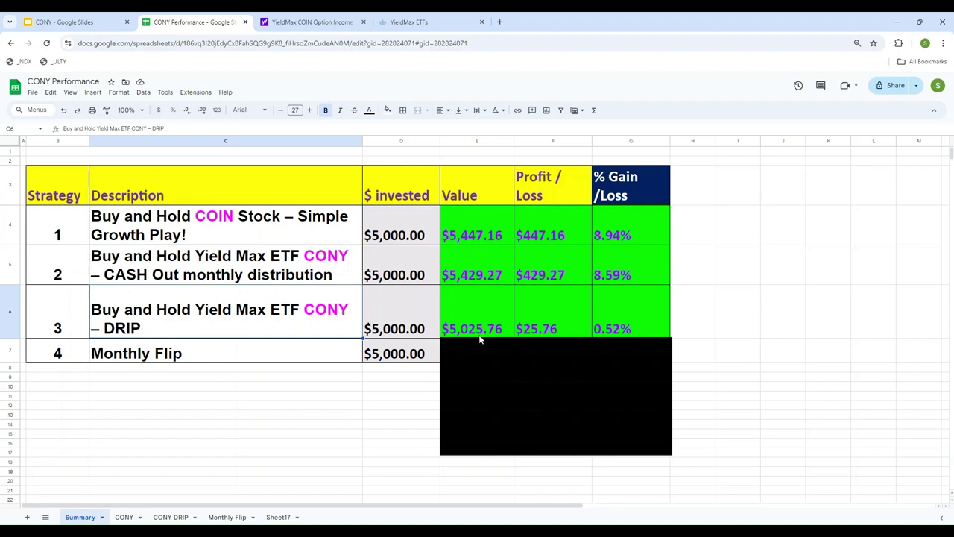
click(560, 324)
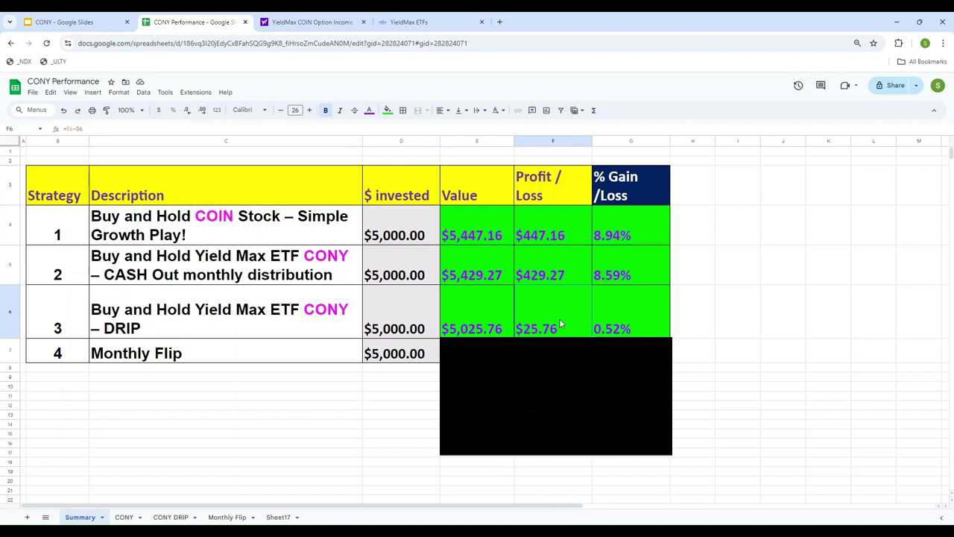
Step: Open the Monthly Flip sheet and examine the January 2024 distribution amount and declared date in the distribution table
click(213, 520)
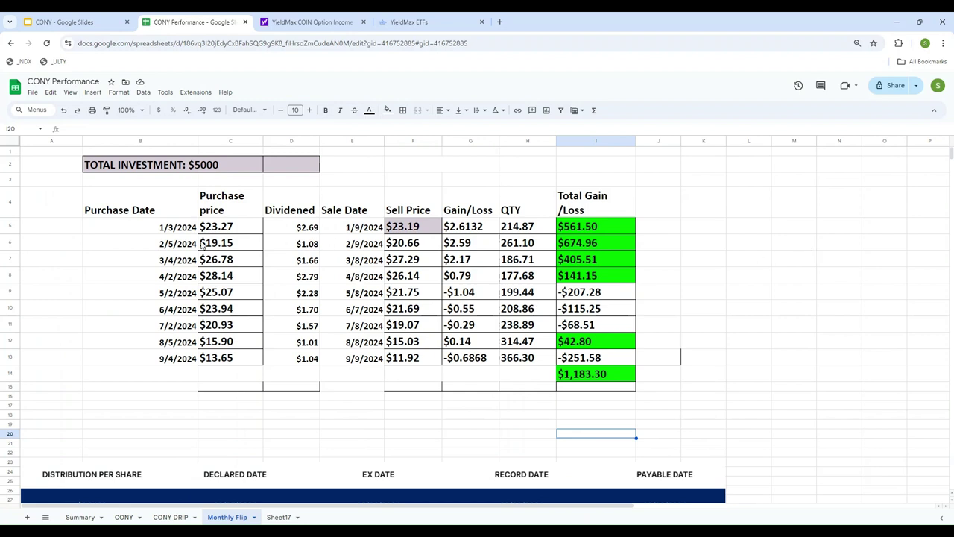
scroll(115, 380, down, 5)
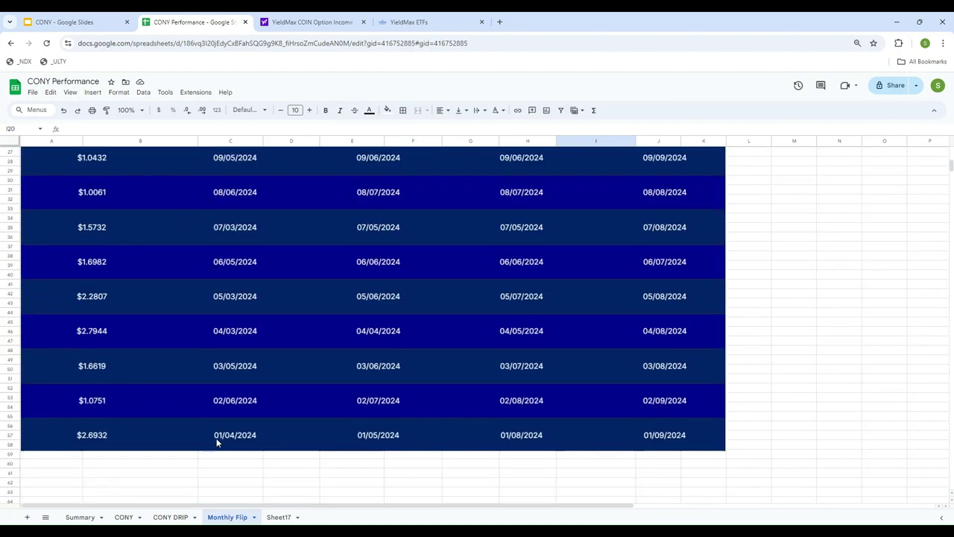
scroll(233, 386, up, 1)
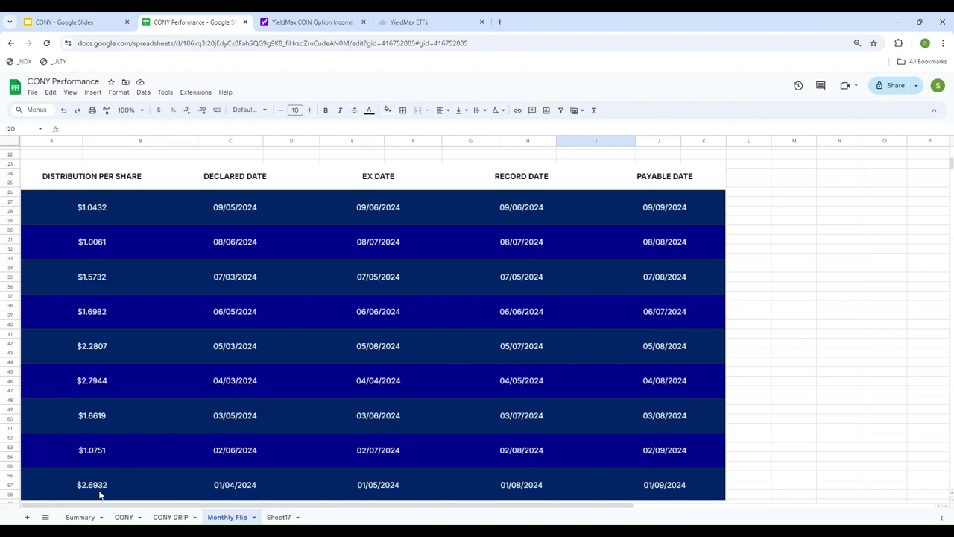
click(758, 374)
scroll(758, 374, up, 5)
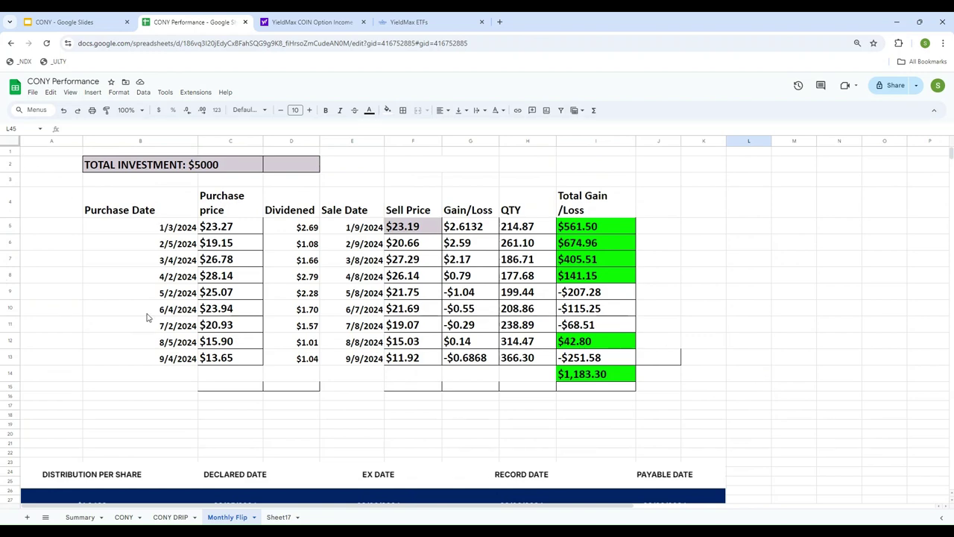
Step: Compare the first purchase date in B5 with the January 2024 declared, record and payable dates in the distribution table
scroll(141, 350, down, 7)
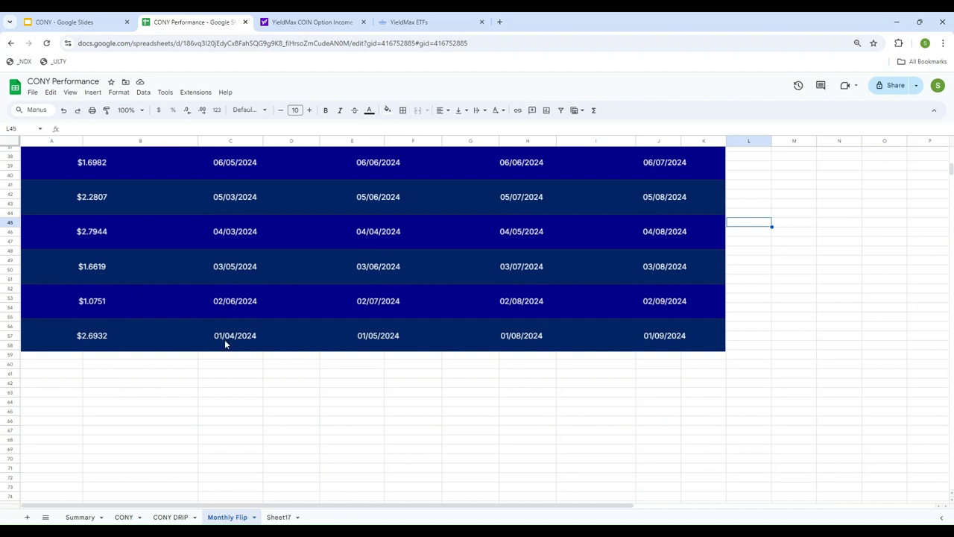
scroll(226, 342, up, 3)
scroll(228, 346, down, 2)
scroll(238, 384, up, 3)
scroll(243, 376, up, 3)
click(183, 182)
scroll(321, 358, down, 6)
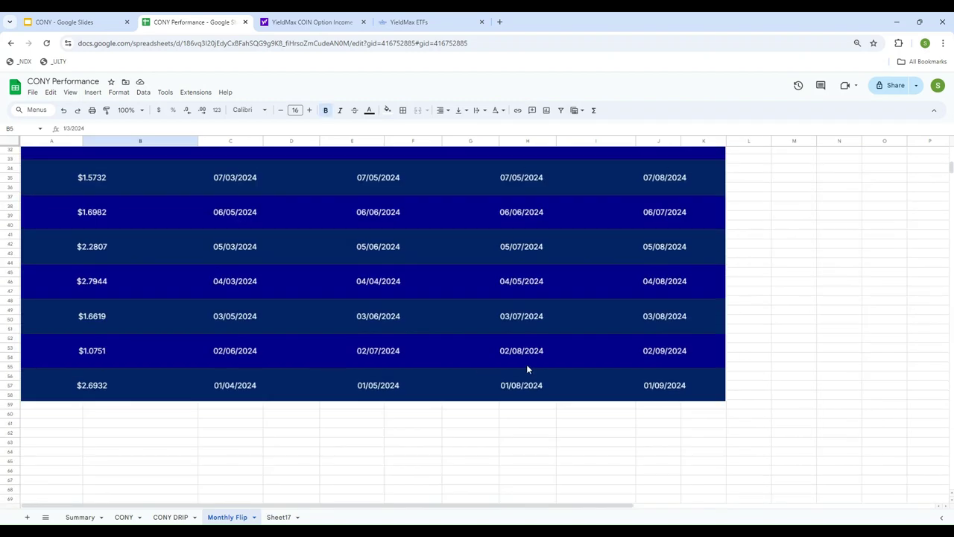
scroll(698, 209, up, 2)
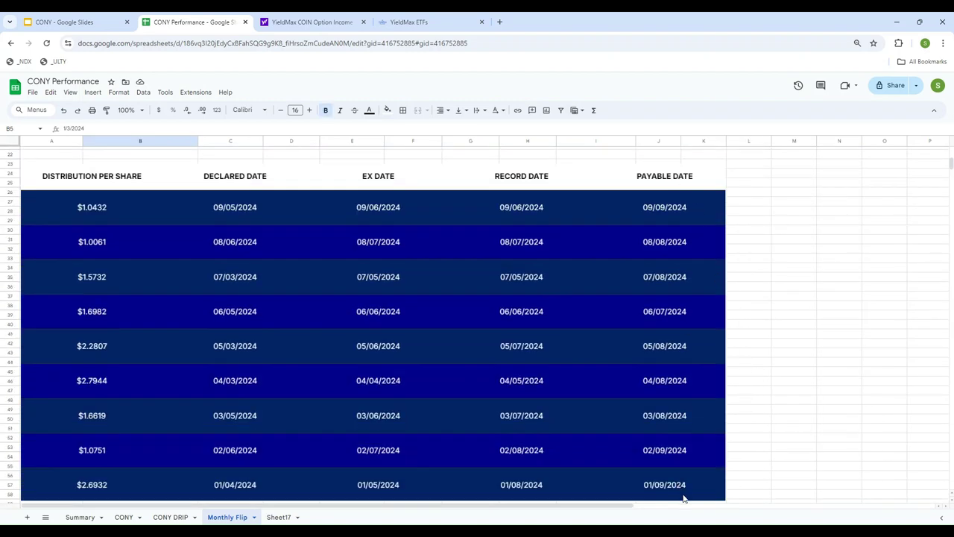
scroll(680, 478, down, 1)
scroll(372, 340, up, 5)
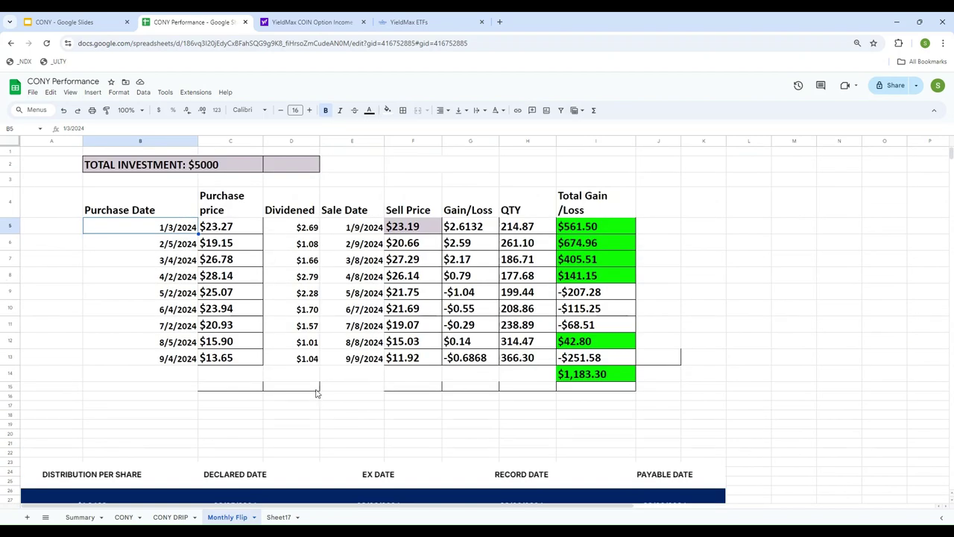
Step: Check the first purchase price in C5 against CONY's early January 2024 prices in Yahoo Finance's historical data, and return to the spreadsheet
click(218, 232)
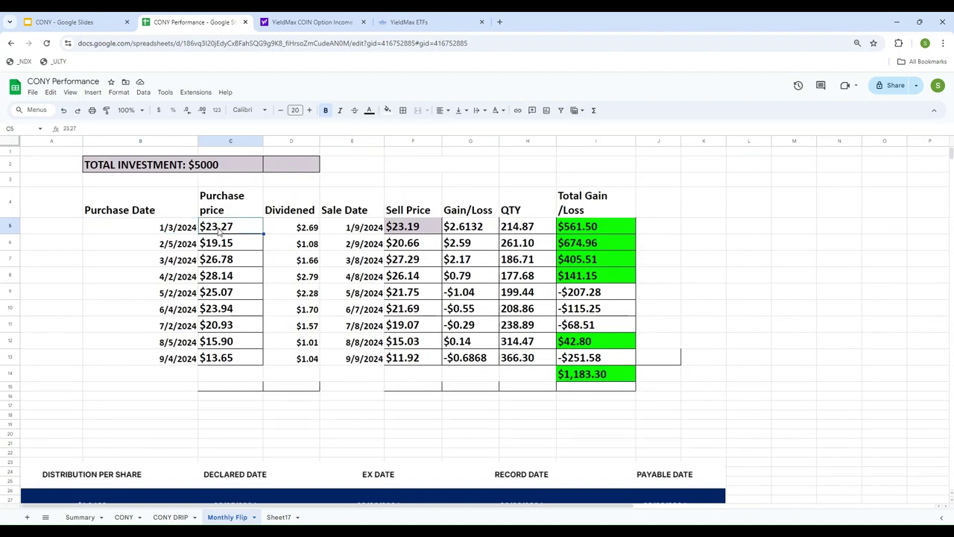
click(306, 22)
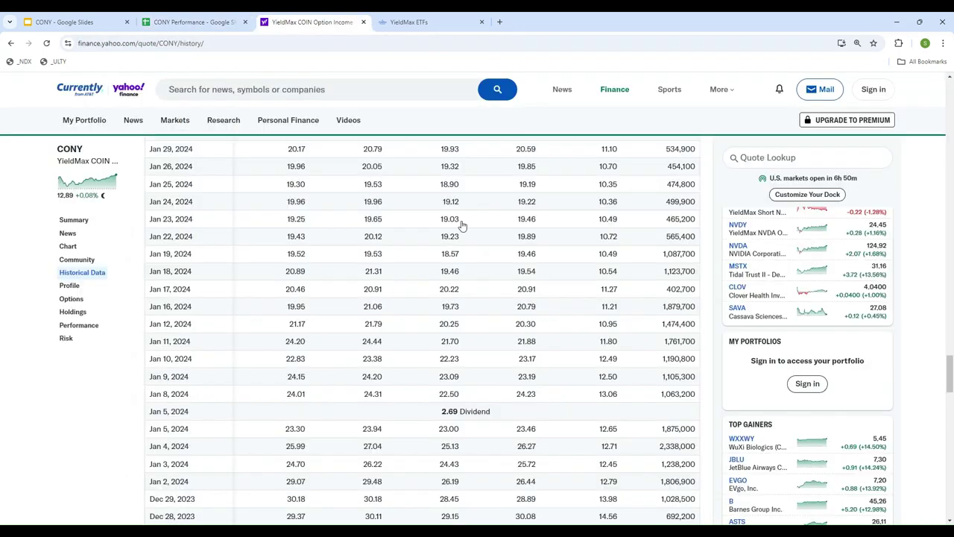
scroll(379, 424, down, 3)
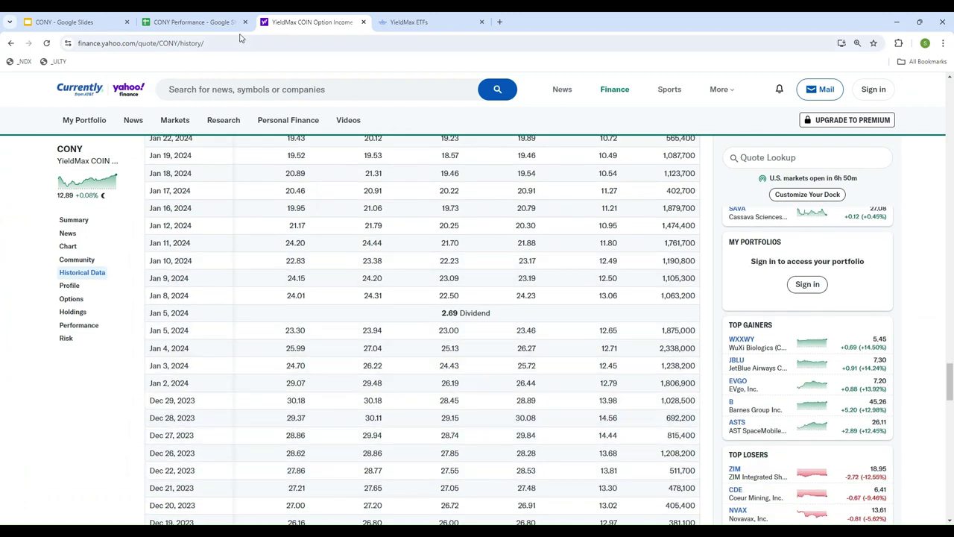
click(198, 22)
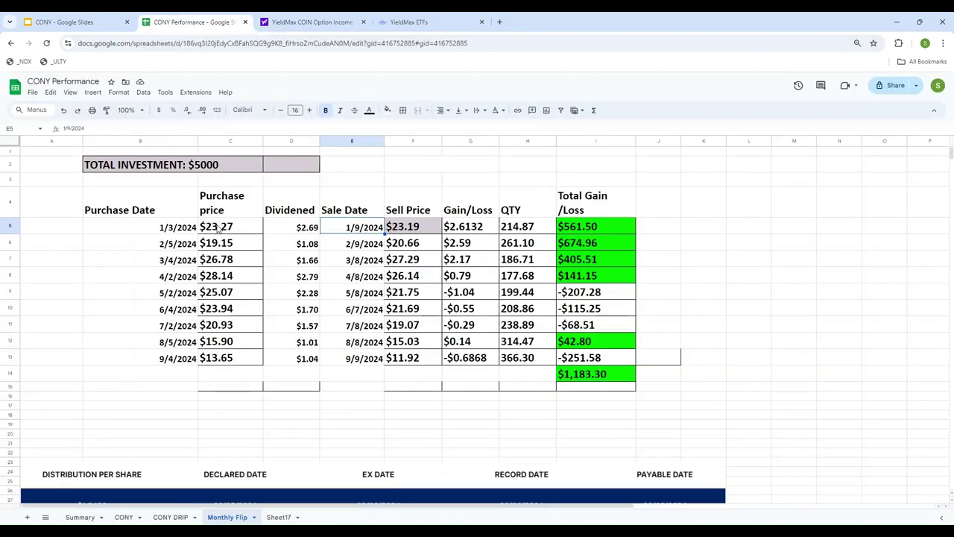
Step: Review the first trade's dividend in D5 and the Total Gain/Loss results in I5:I13
click(303, 233)
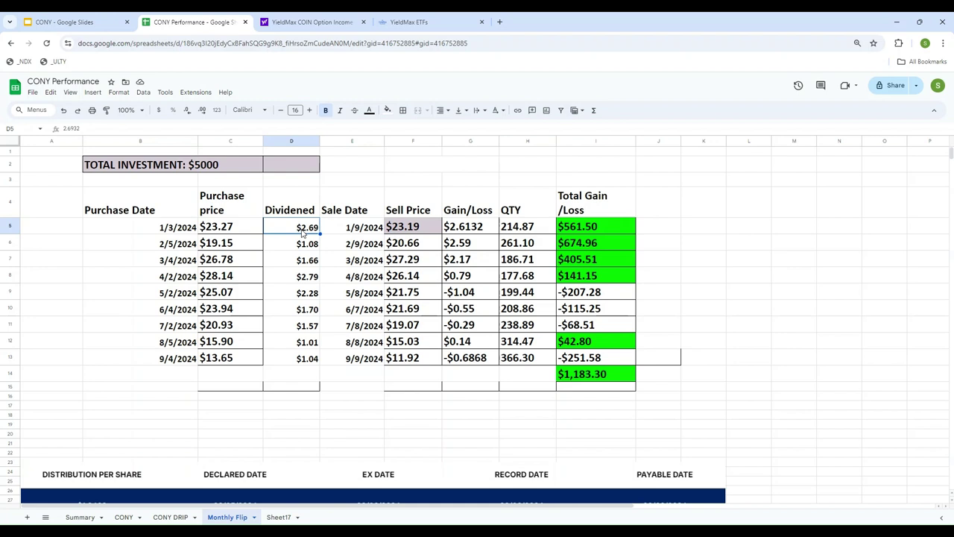
click(608, 227)
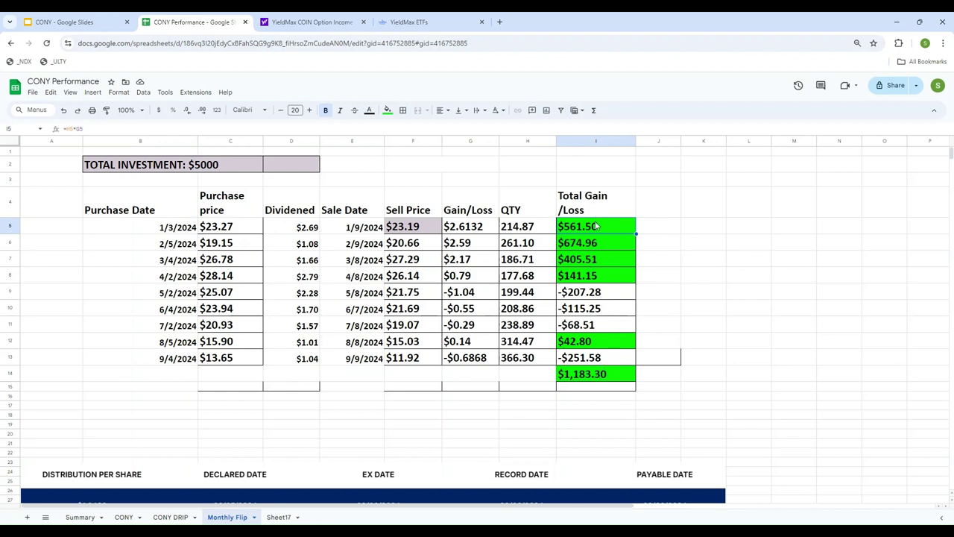
drag(596, 226, 596, 367)
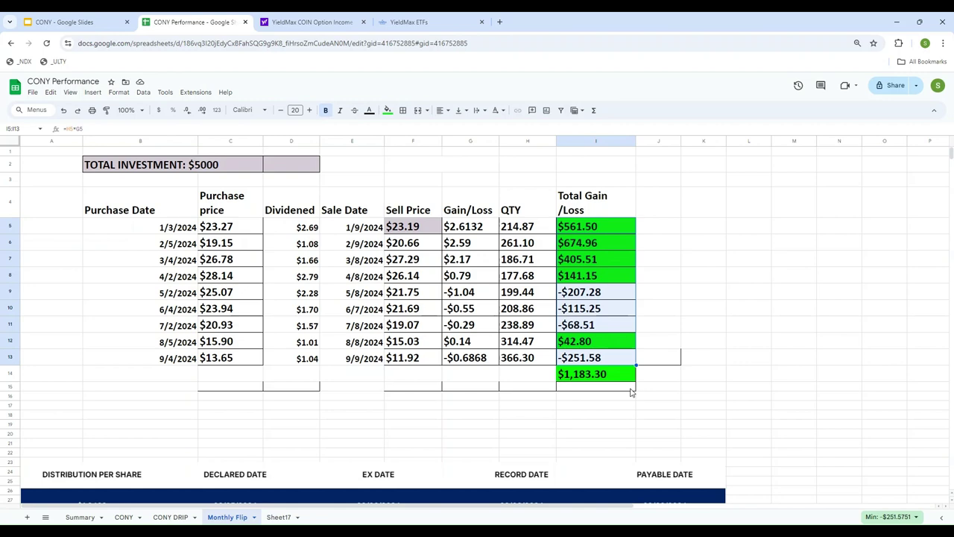
Step: Delete the black cover on the Summary sheet and compare the Monthly Flip profit in F7 with the DRIP strategy row
click(79, 517)
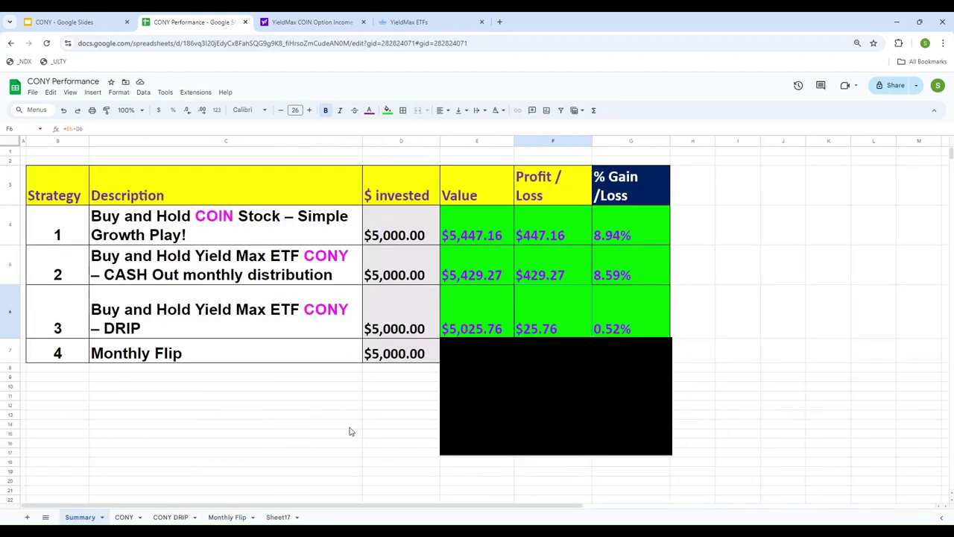
drag(559, 378, 573, 441)
key(Delete)
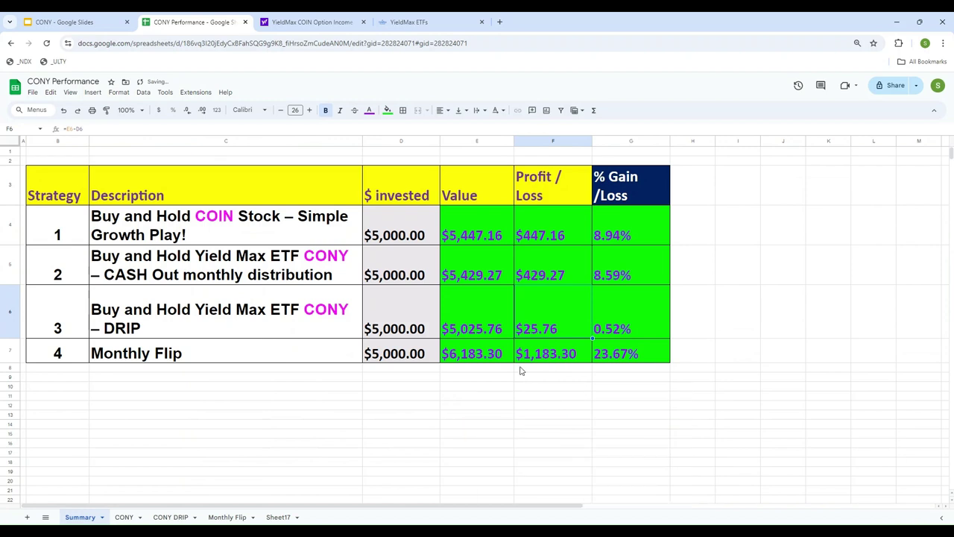
click(547, 360)
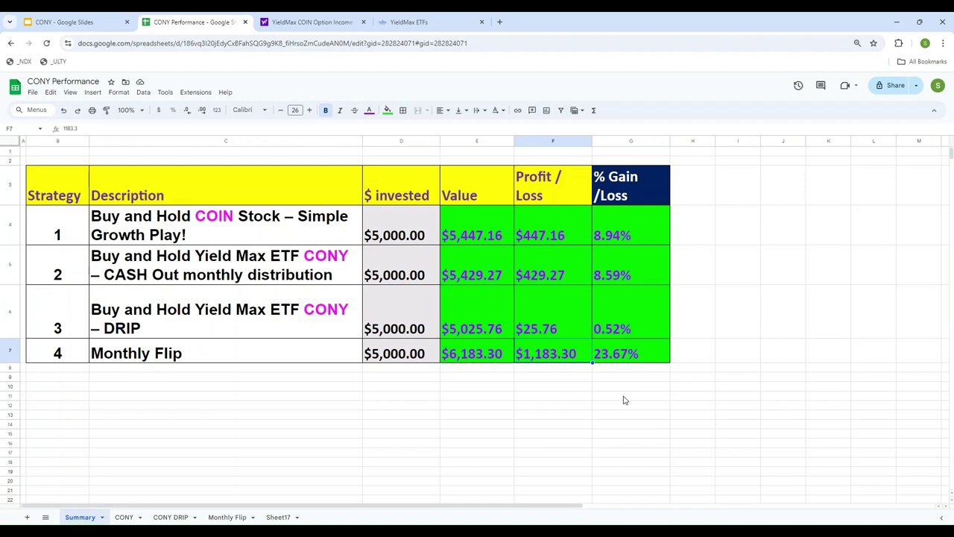
click(179, 326)
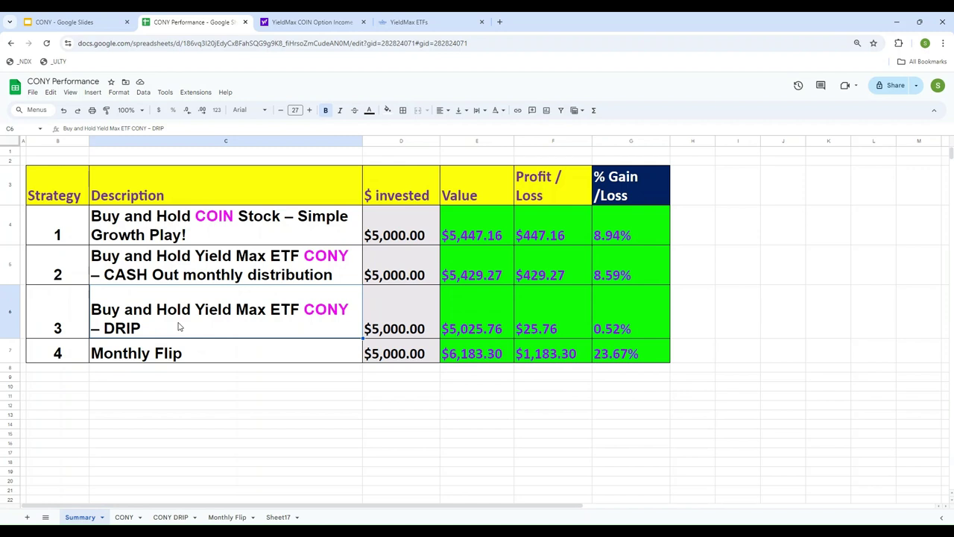